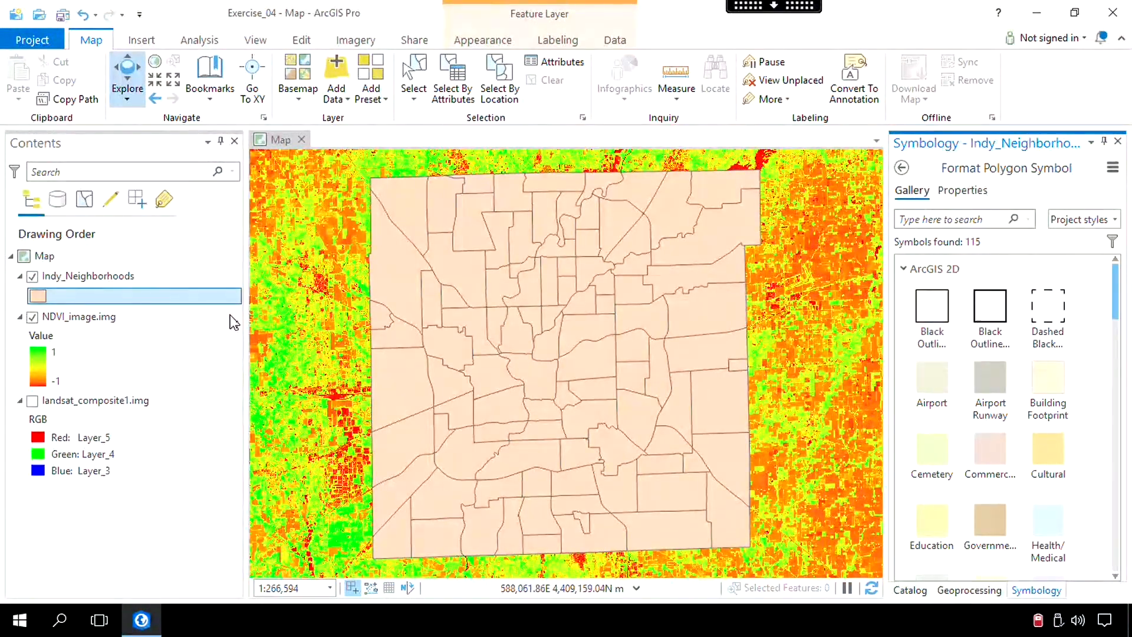
Step: Apply the thin Black Outline polygon symbol to the Indy_Neighborhoods layer
click(933, 315)
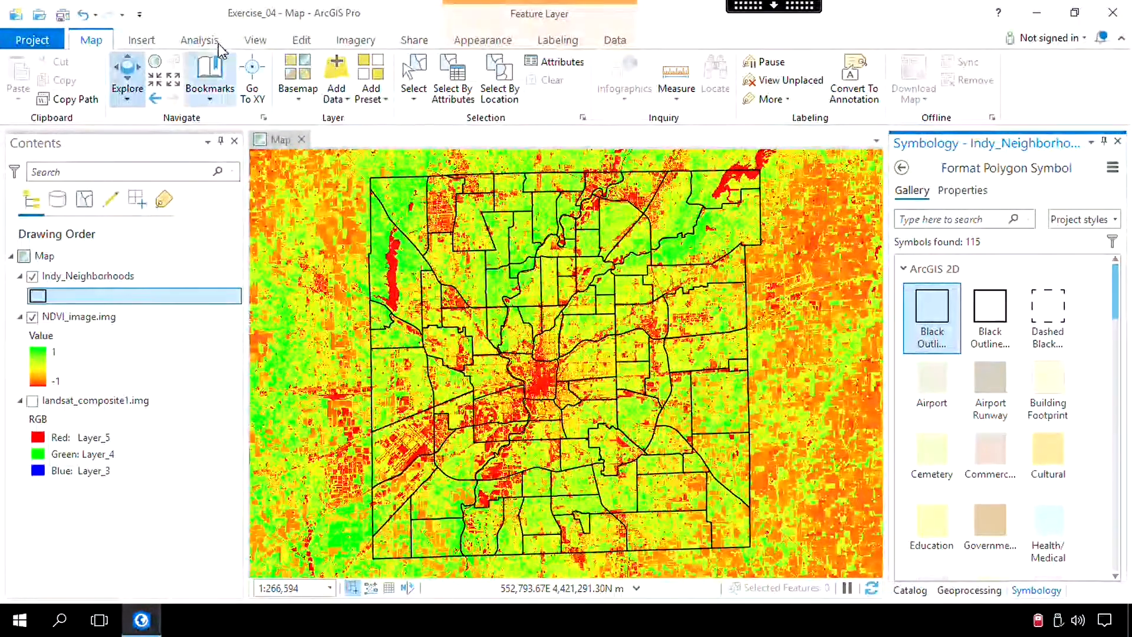
Step: Find the Zonal Statistics as Table geoprocessing tool and open it
click(199, 40)
click(222, 77)
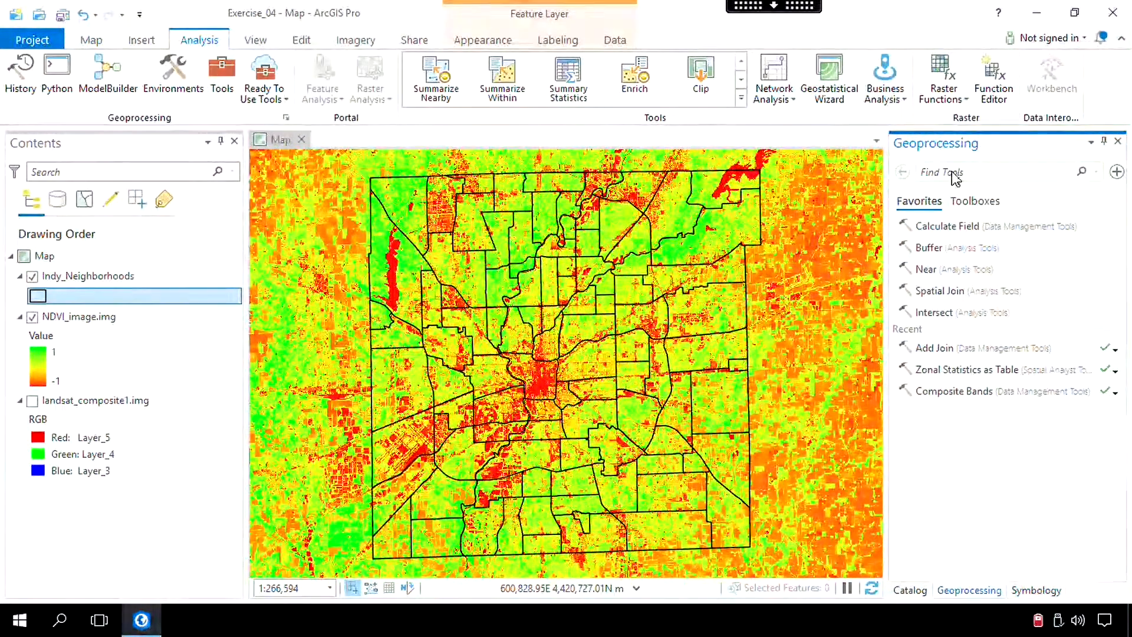
text(zonal)
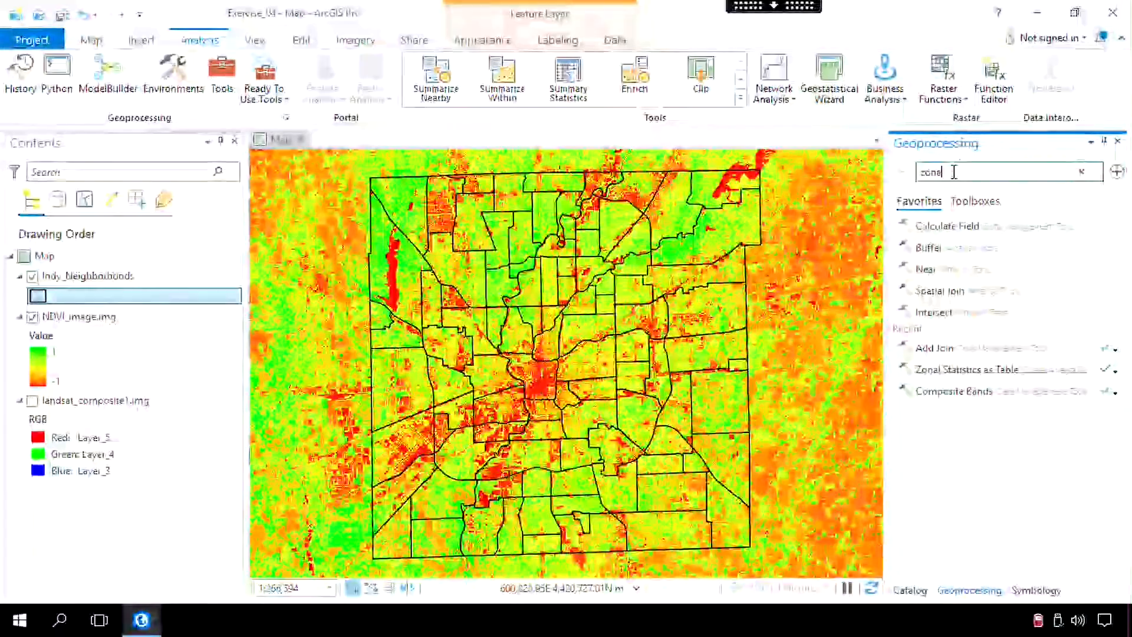
text( statistics table)
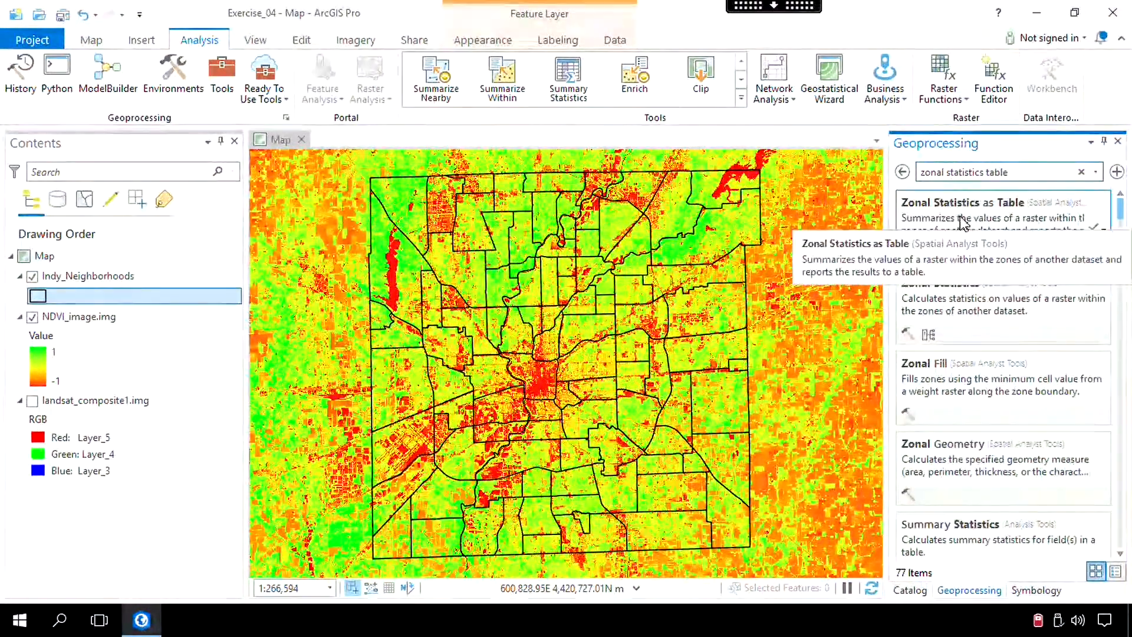
click(961, 218)
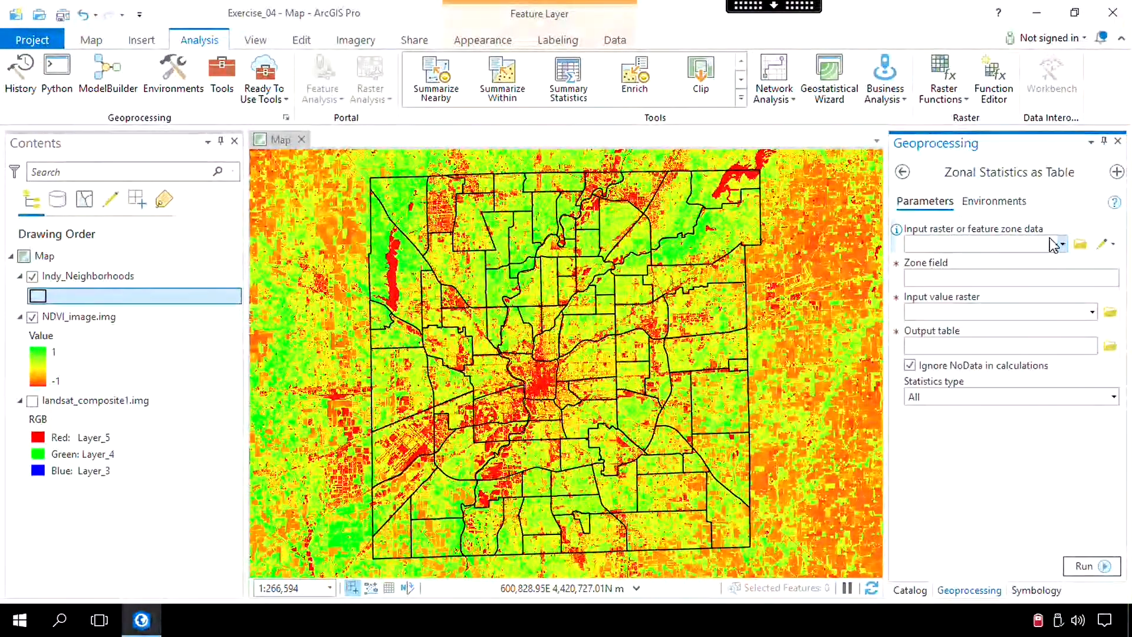
Step: Set Indy_Neighborhoods as the zone data, NAME as the zone field and NDVI_image.img as the input value raster
click(1064, 246)
click(960, 262)
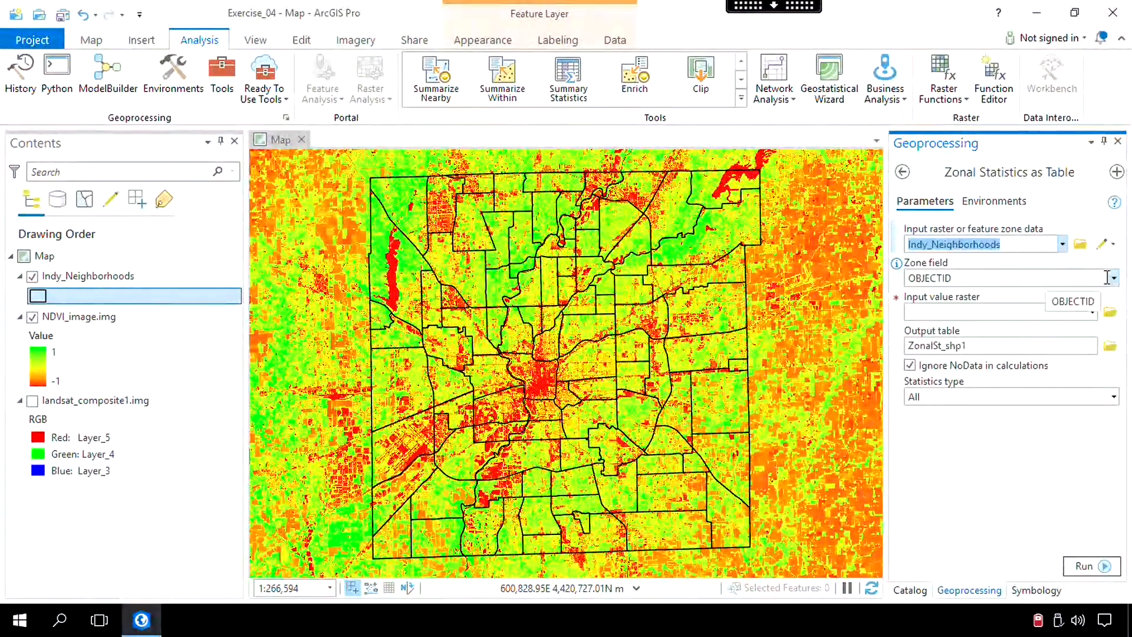
click(1113, 279)
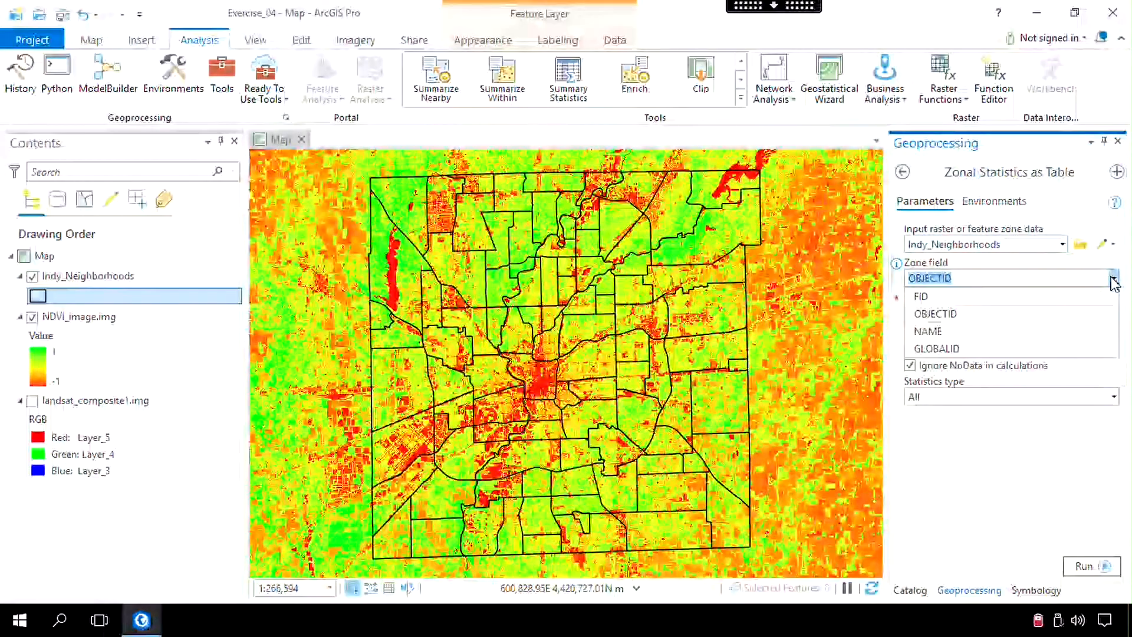
click(1046, 330)
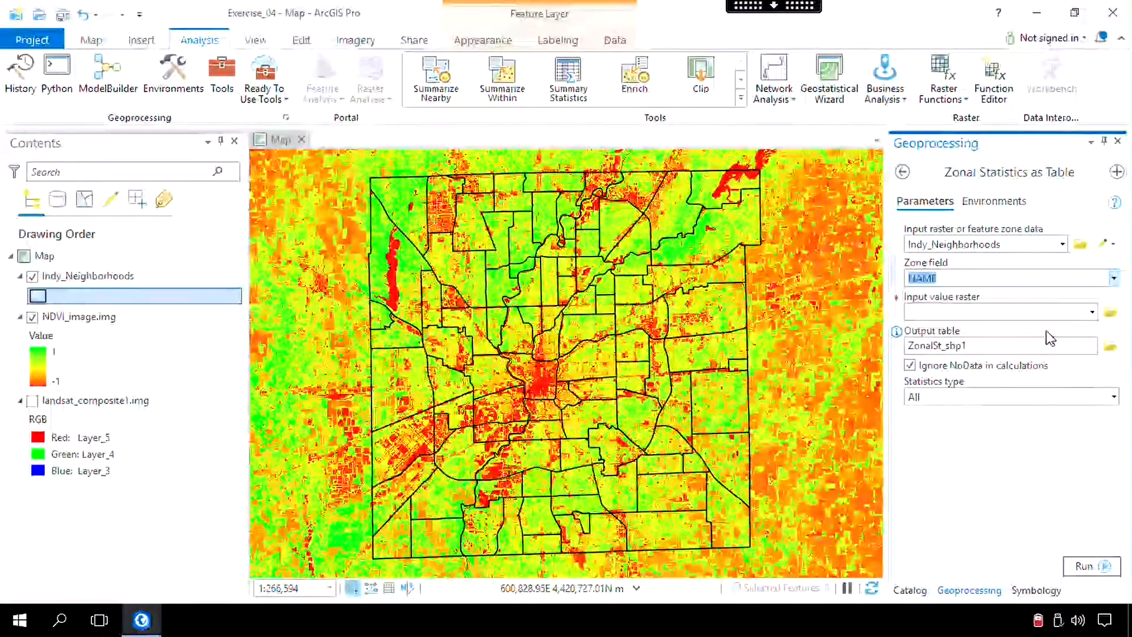
click(1093, 313)
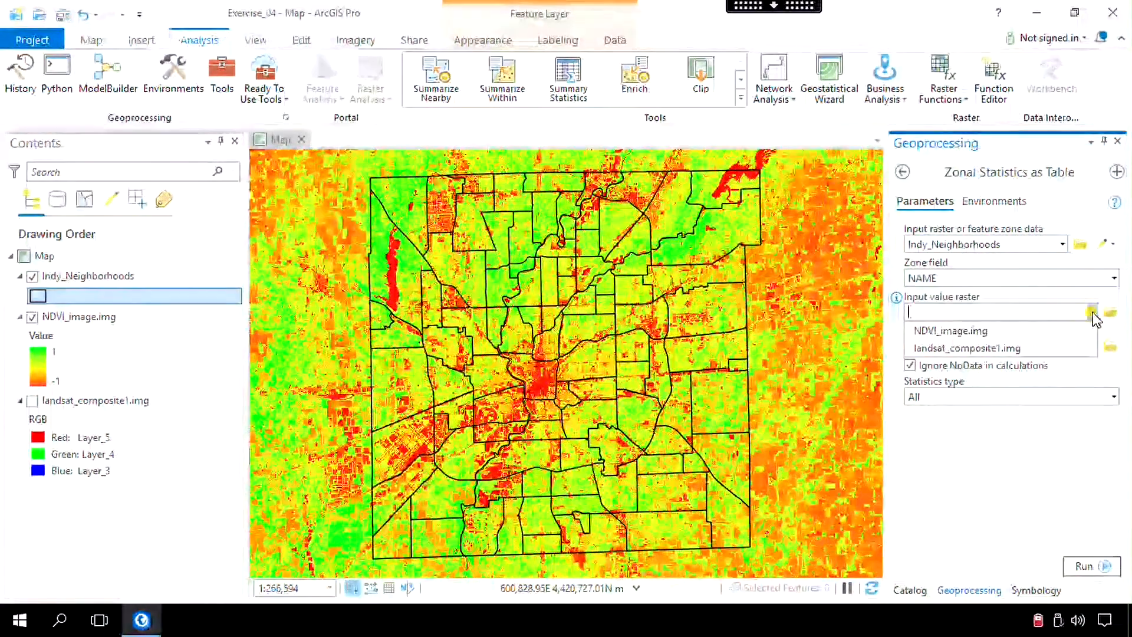
click(1058, 330)
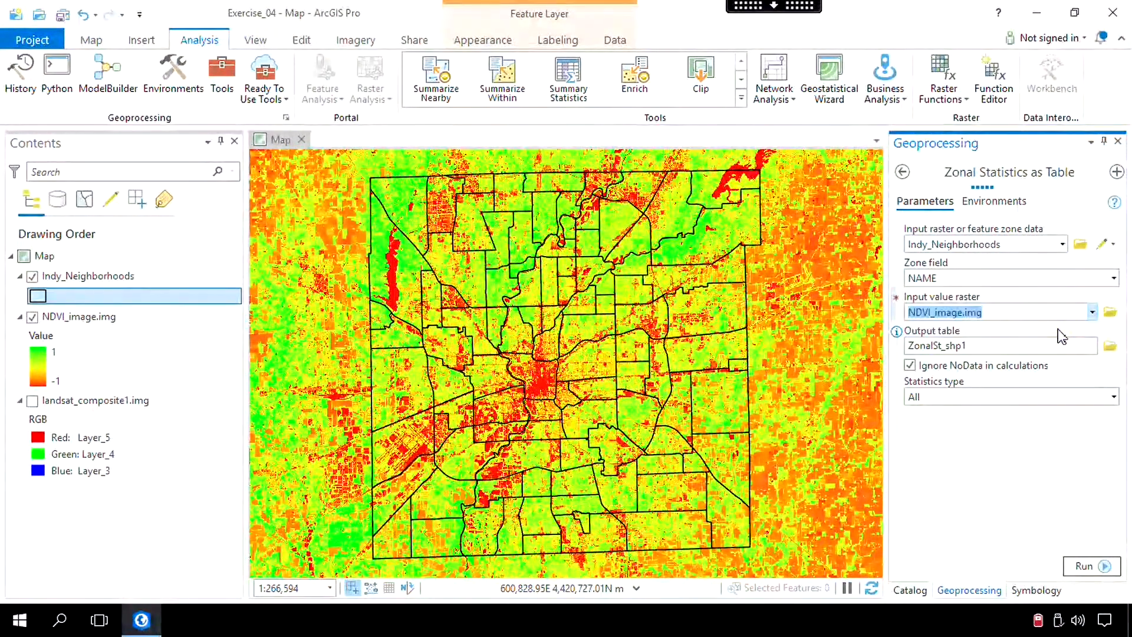
Step: Save the output table as NDVI_by_neighborhood.dbf in the Desktop's Exercise_04 folder and run the zonal statistics with all statistics types
click(1108, 347)
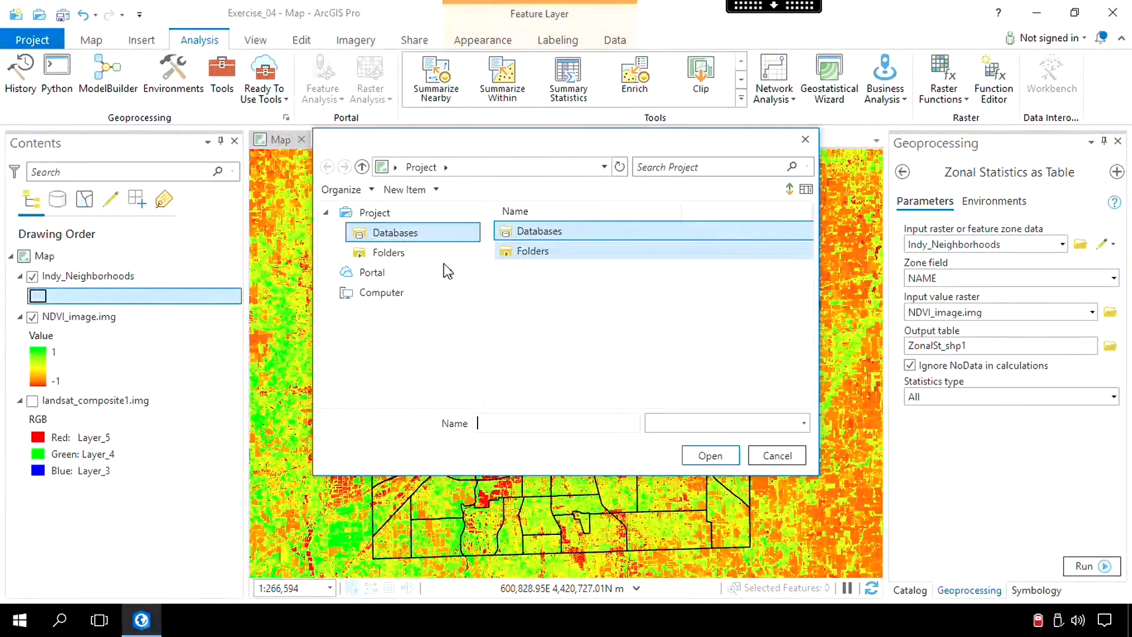
text(NDVI)
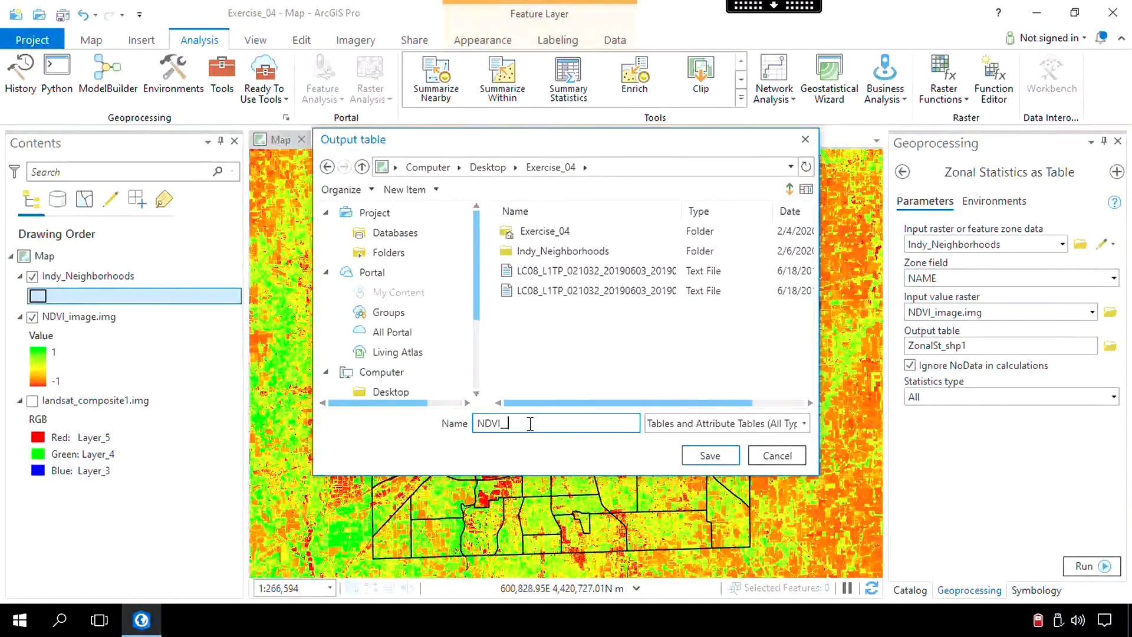
text(_by_neighborhood.dbf)
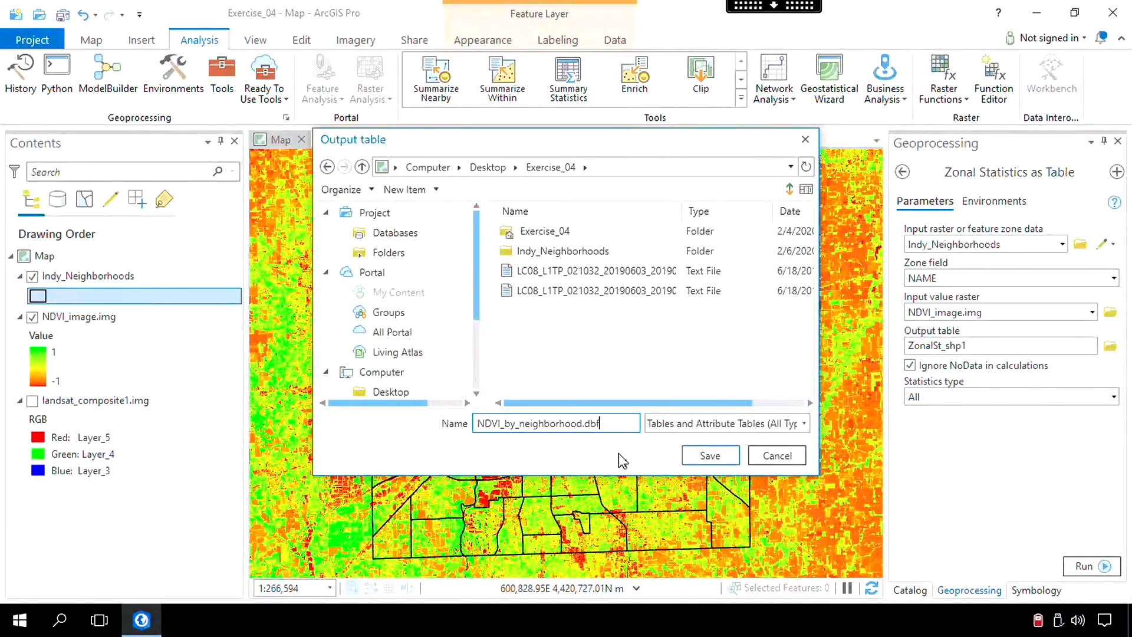
click(709, 455)
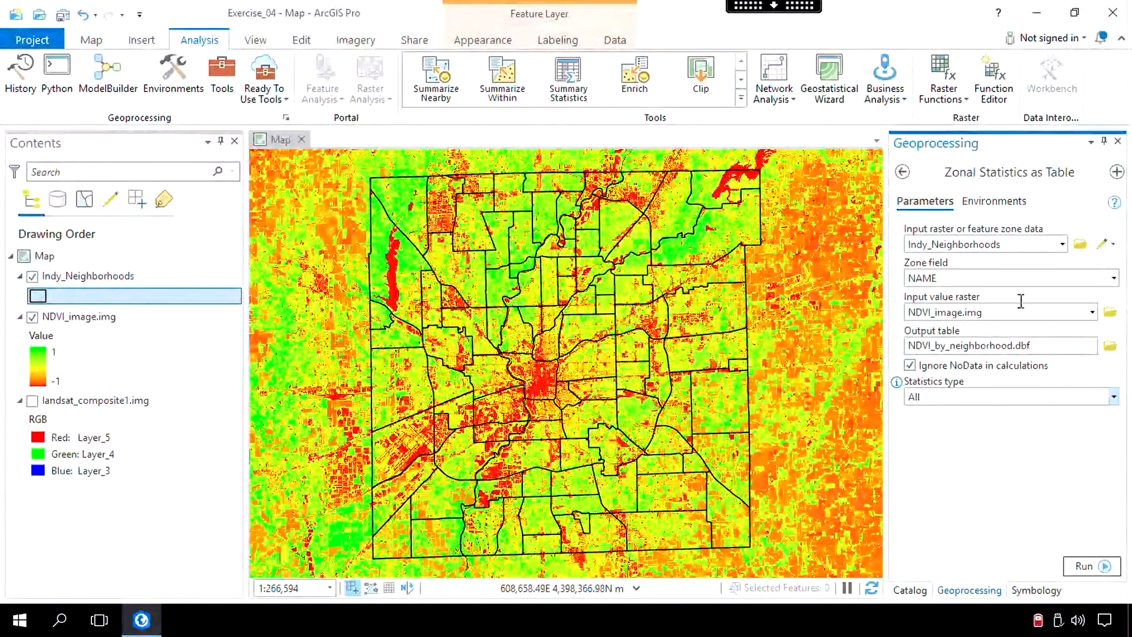
click(1084, 566)
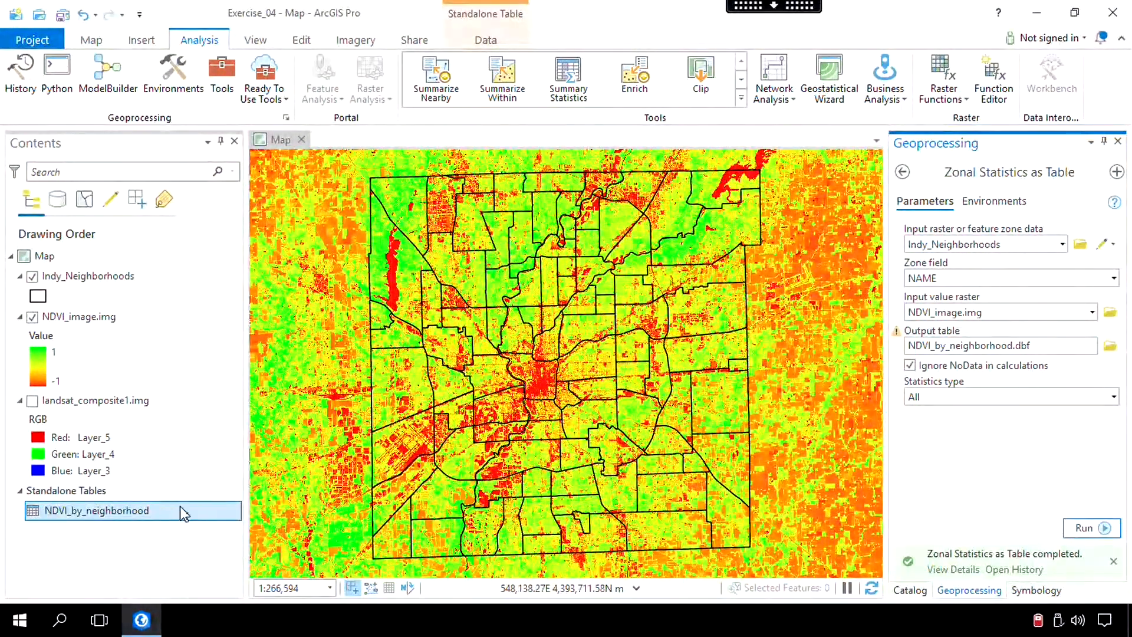
Step: Open the NDVI_by_neighborhood table, examine its neighborhood records and MEAN and MIN values, and close it
right_click(127, 518)
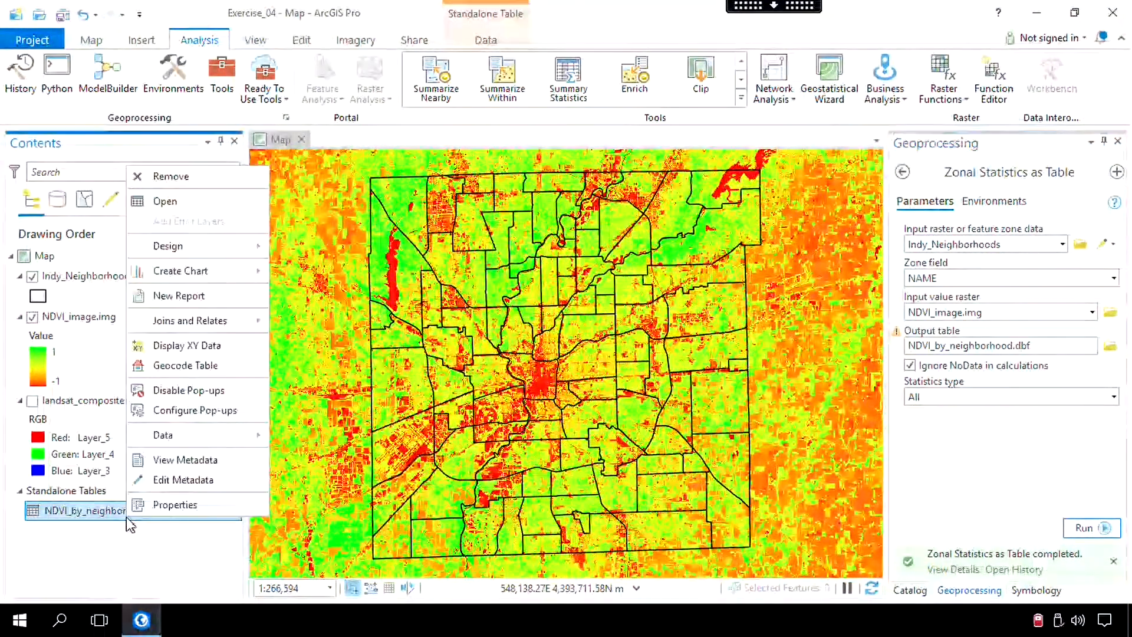
click(204, 201)
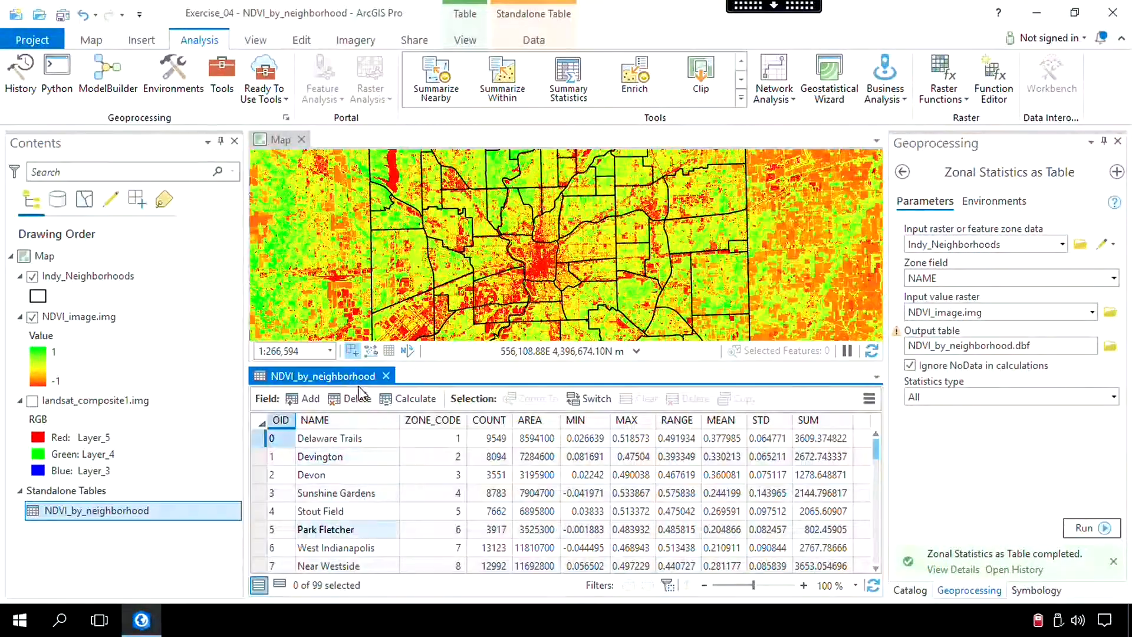
scroll(355, 524, down, 15)
scroll(355, 510, up, 15)
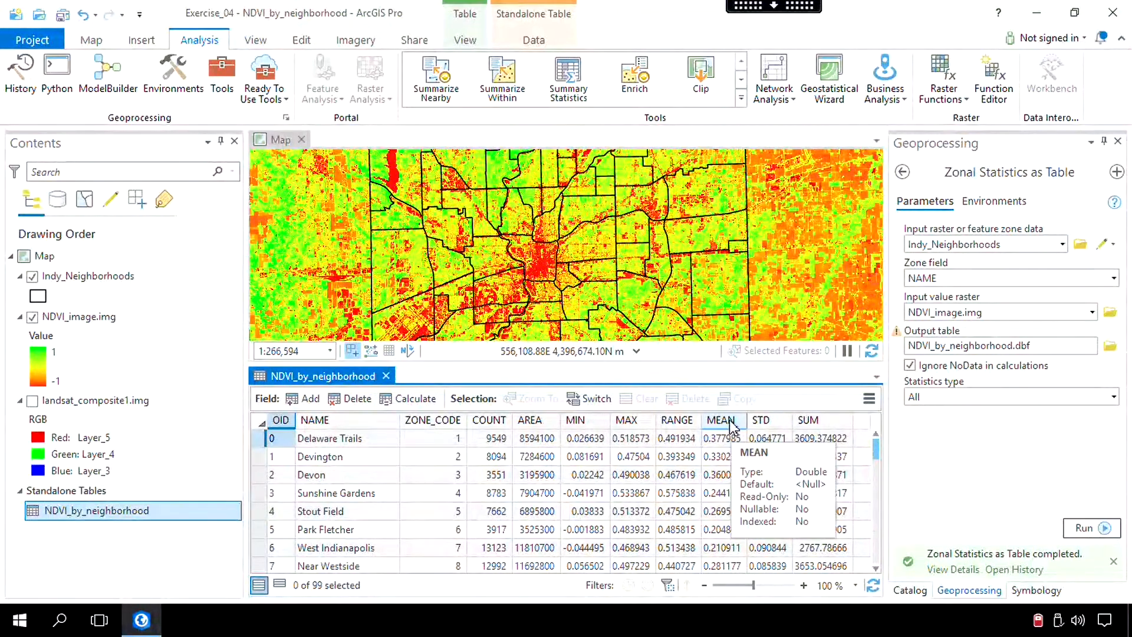
click(725, 440)
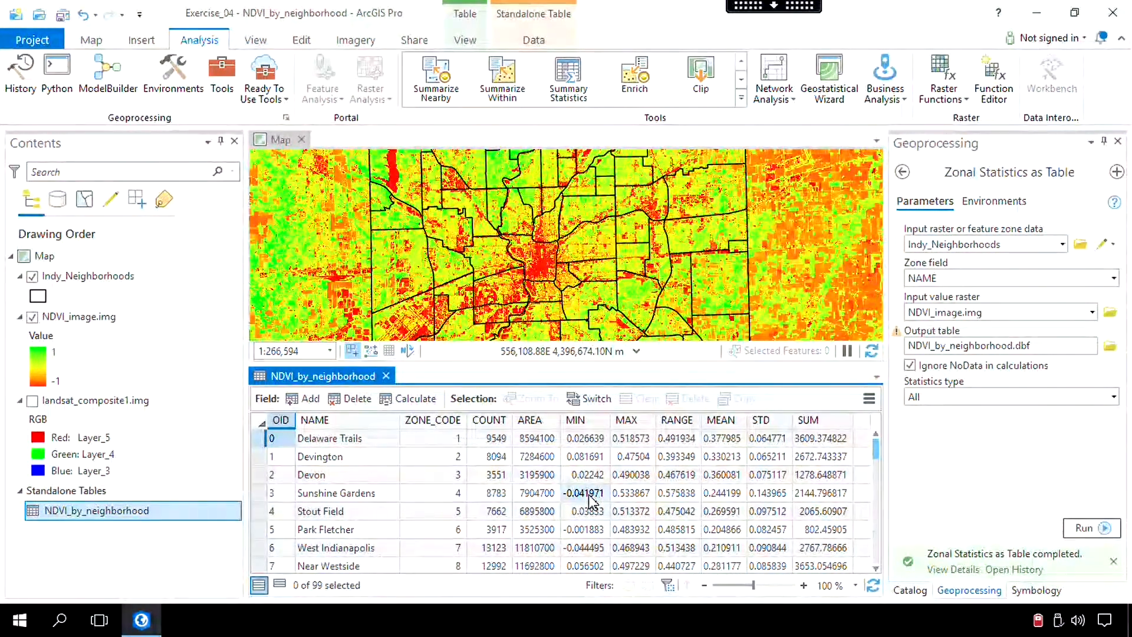
click(385, 376)
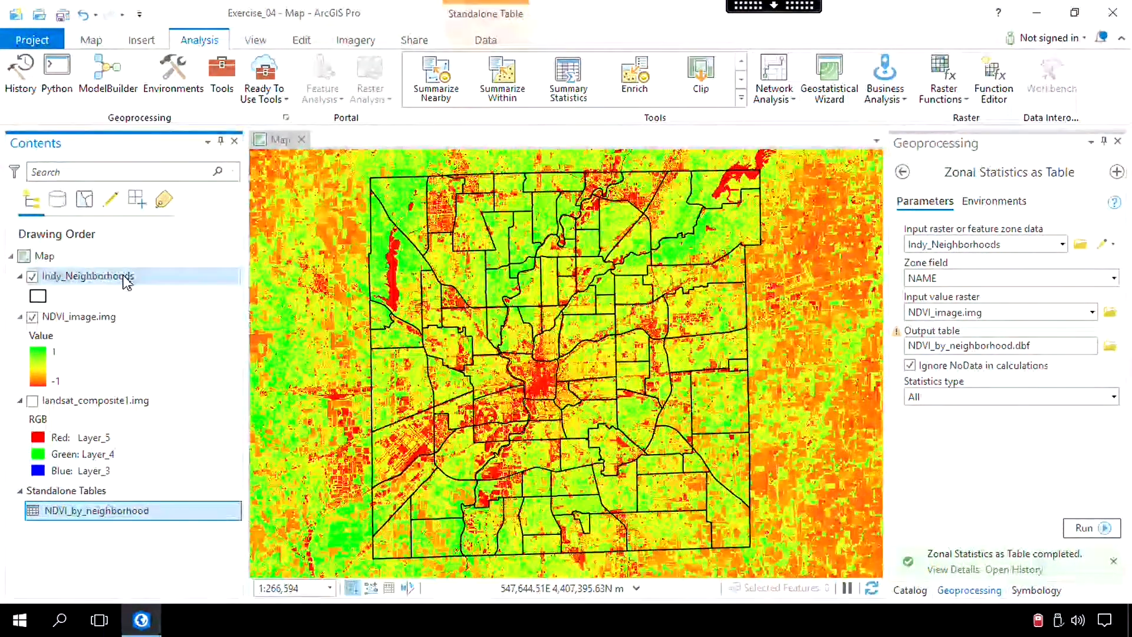
Step: Join the NDVI_by_neighborhood table to the Indy_Neighborhoods layer, using NAME as both the input and output join field
right_click(126, 282)
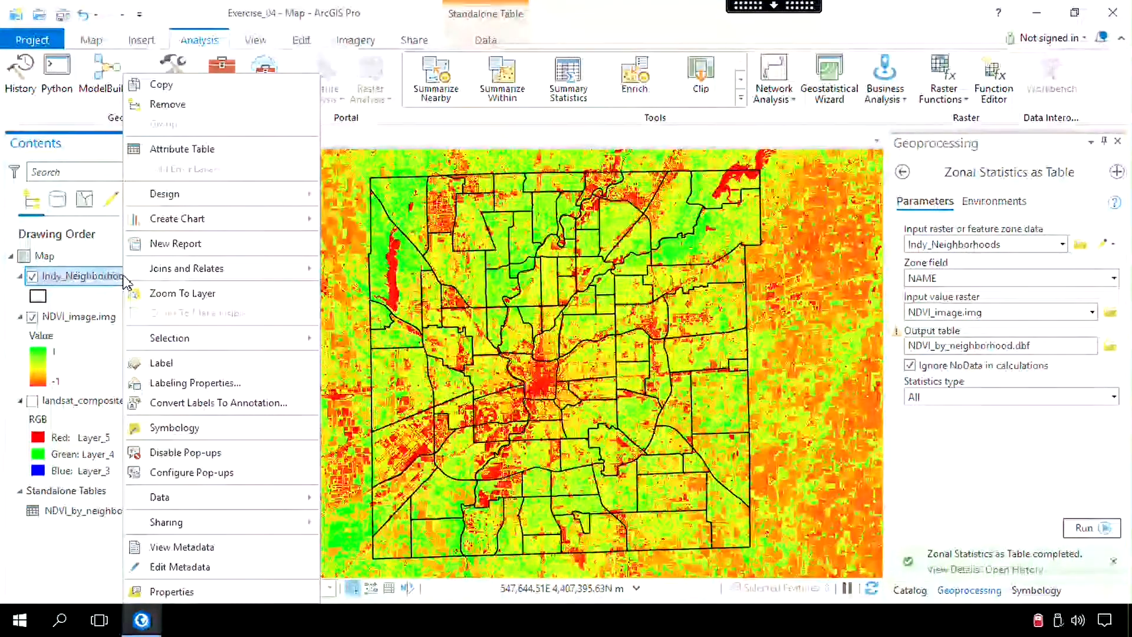
click(189, 273)
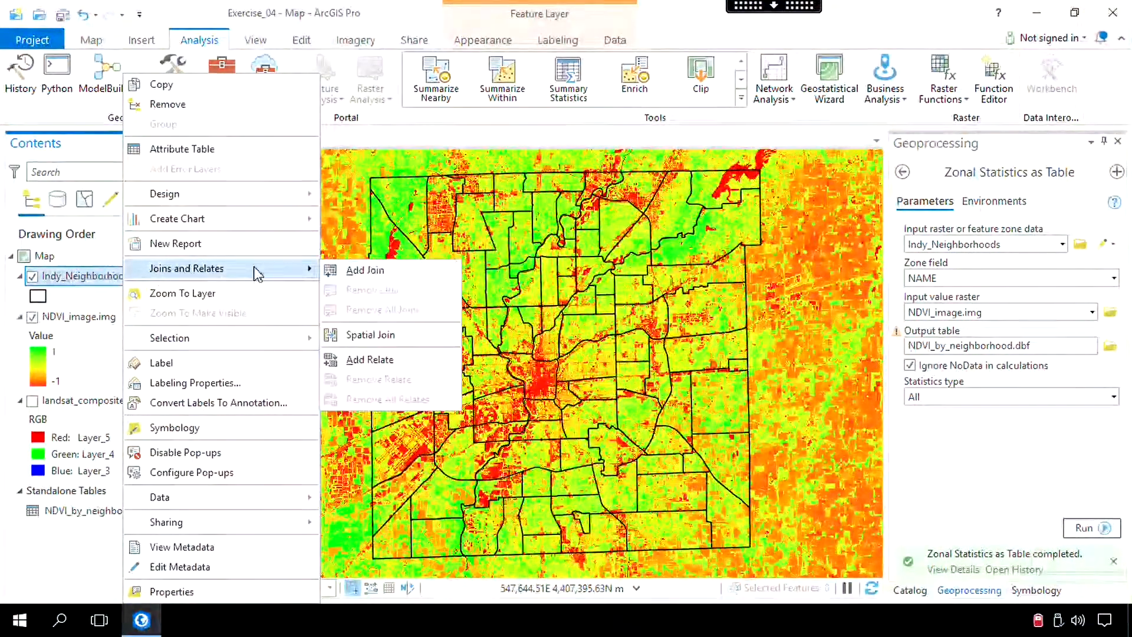
click(361, 271)
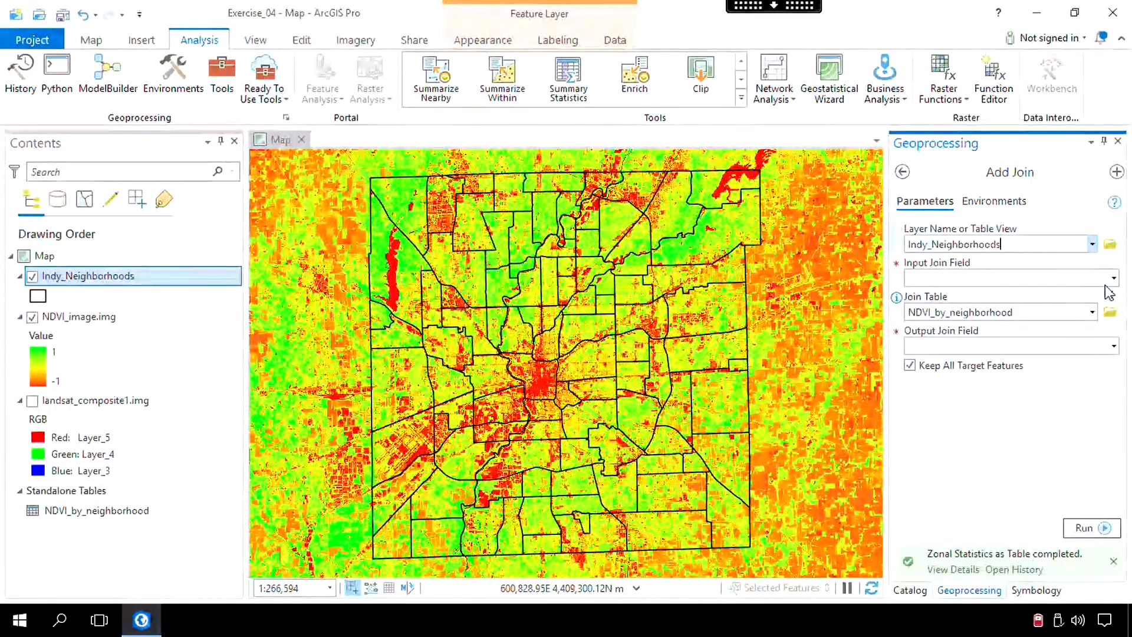
click(1113, 279)
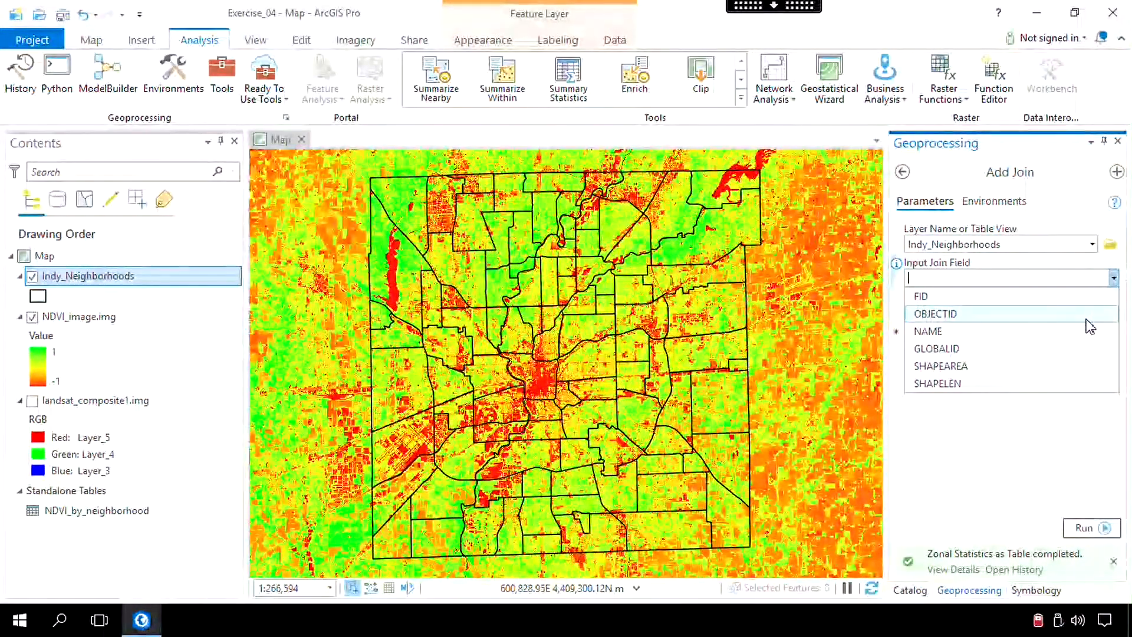
click(1084, 325)
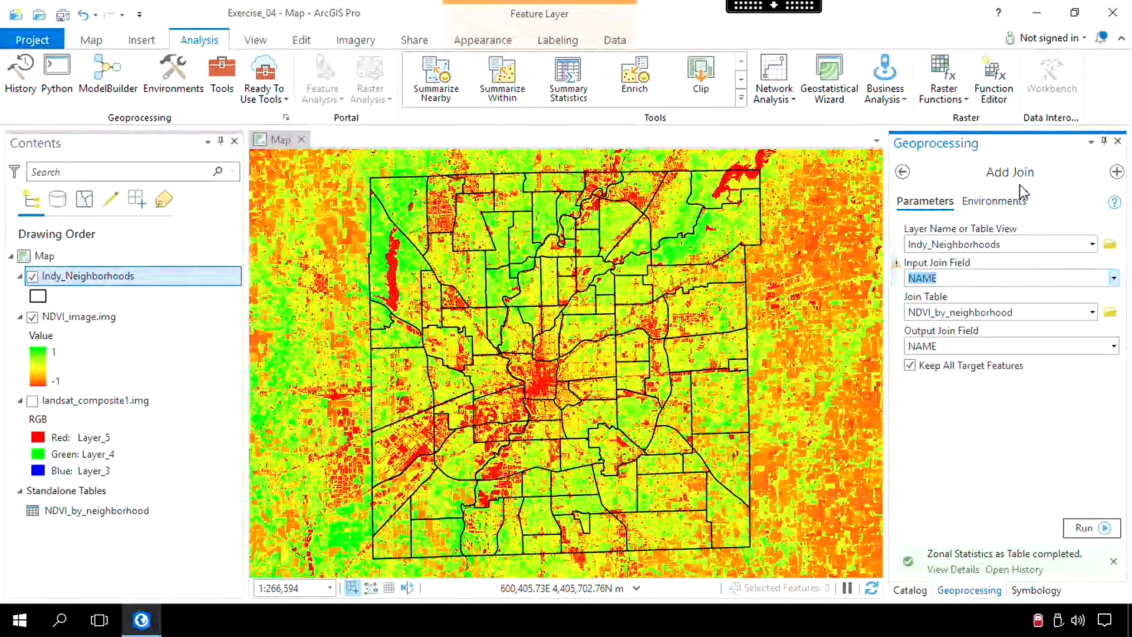
click(1085, 528)
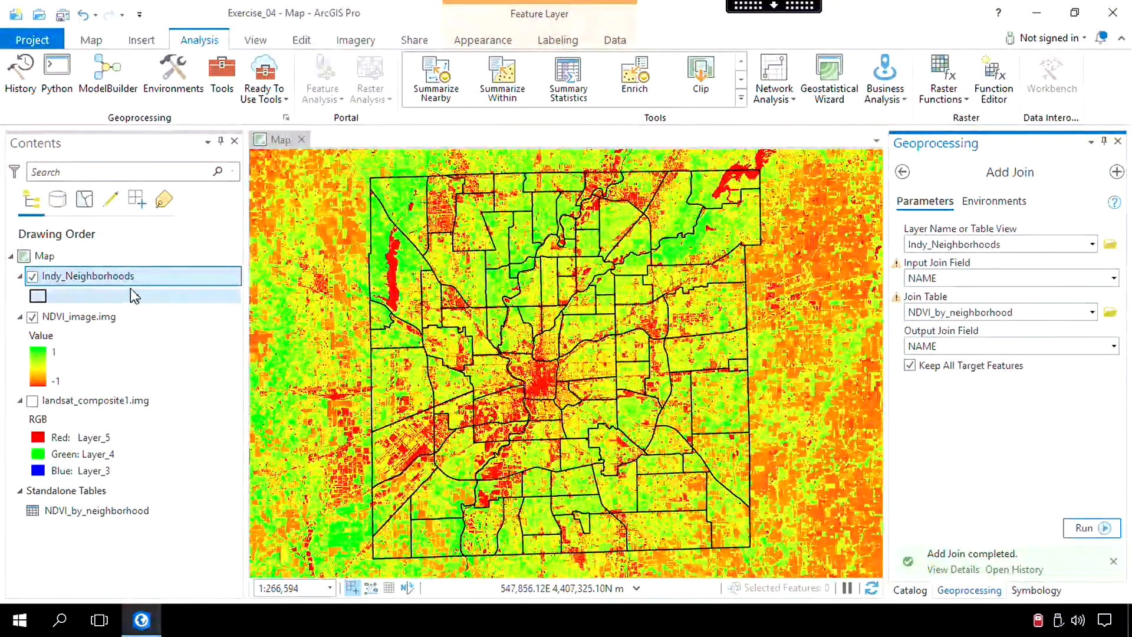
Step: Check the joined zonal statistics fields in the Indy_Neighborhoods attribute table, including MEAN, and close the table
right_click(115, 275)
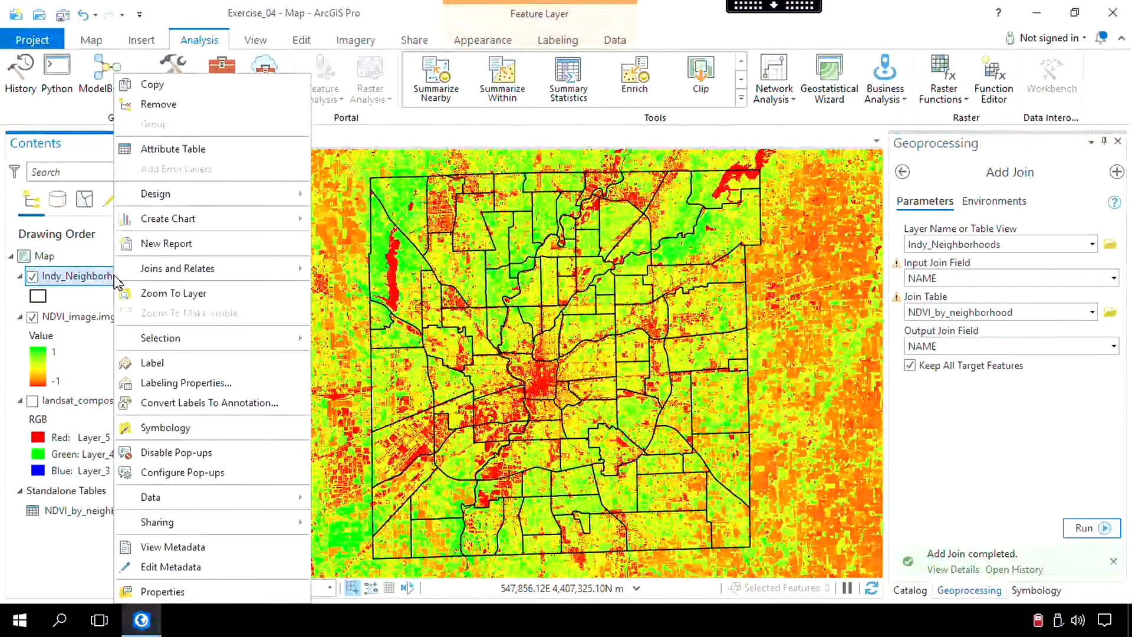
click(188, 150)
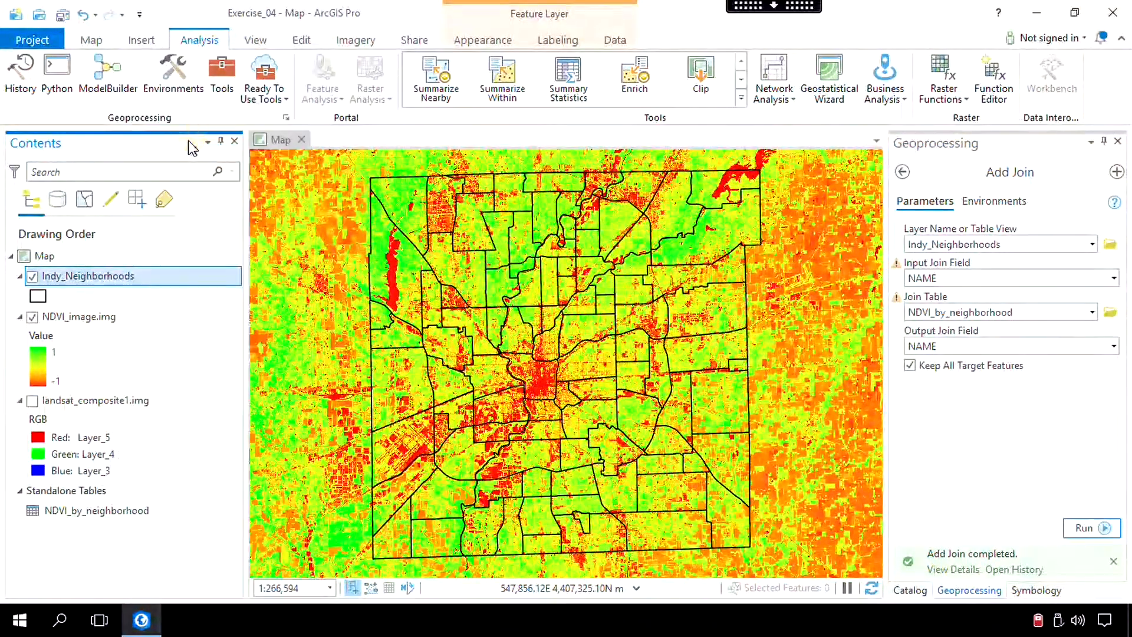
drag(475, 567, 724, 568)
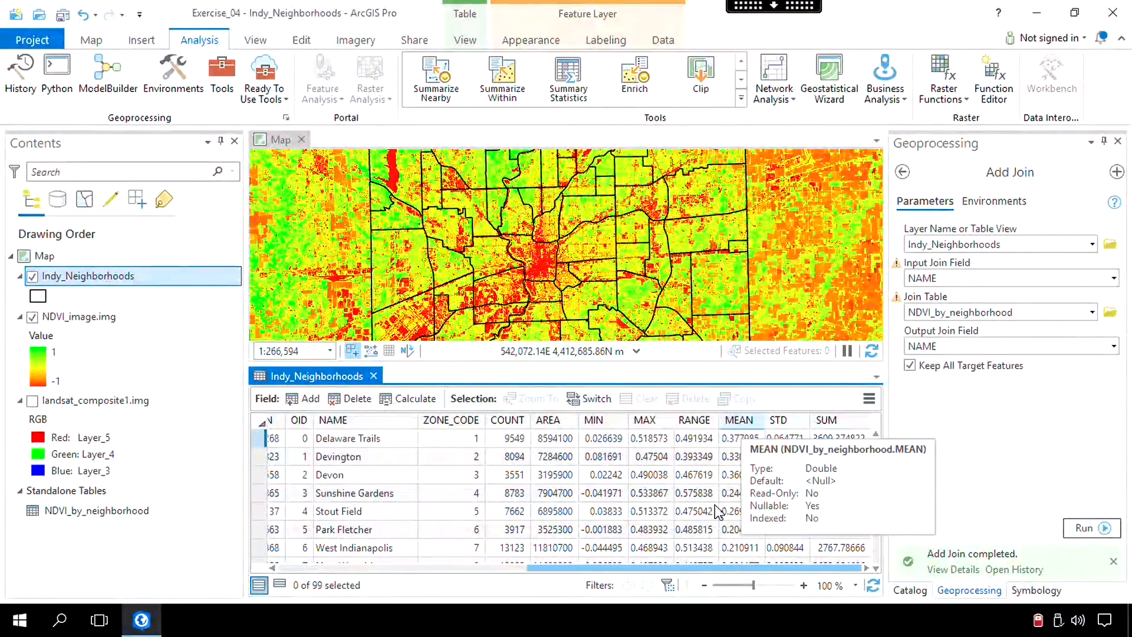
drag(700, 566, 378, 554)
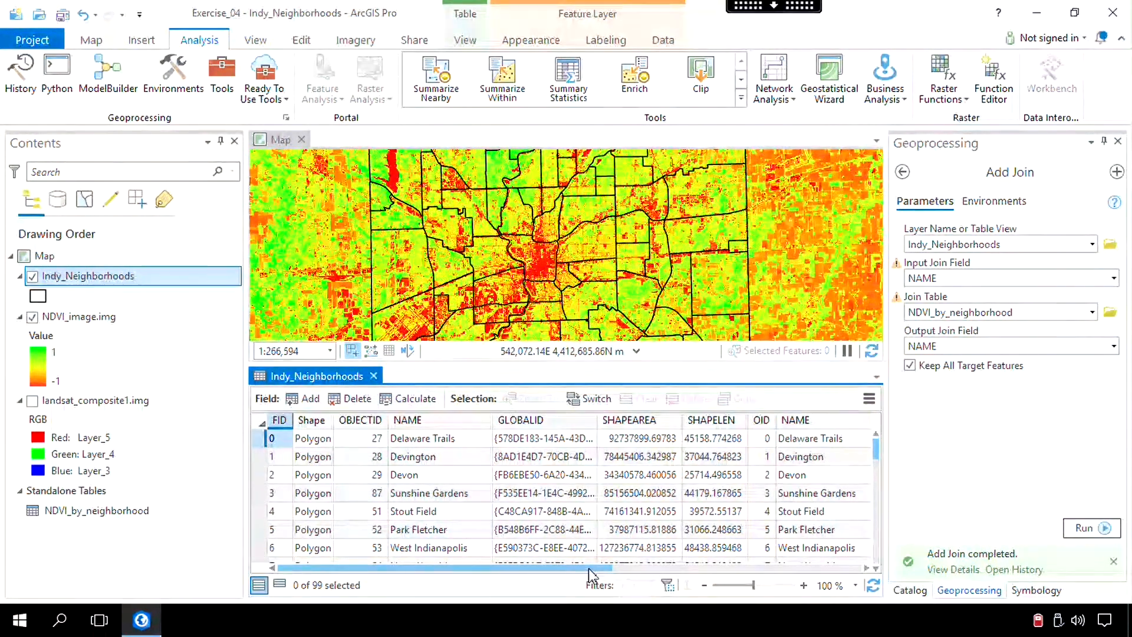
click(374, 375)
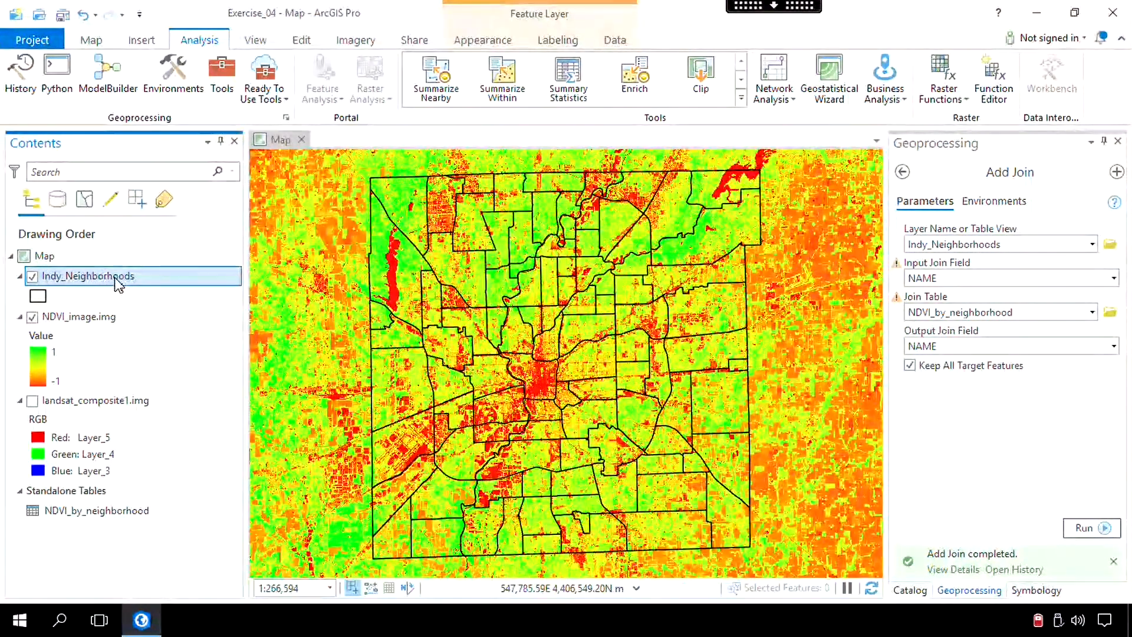
Step: Change the primary symbology of the Indy_Neighborhoods layer to Graduated Colors
right_click(116, 280)
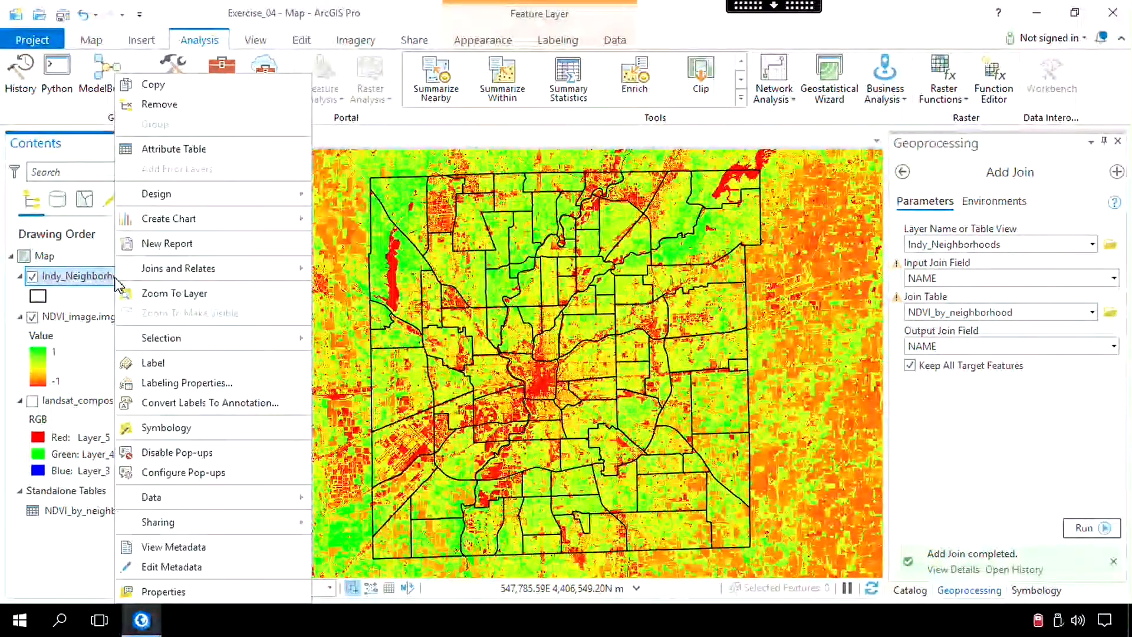
click(166, 428)
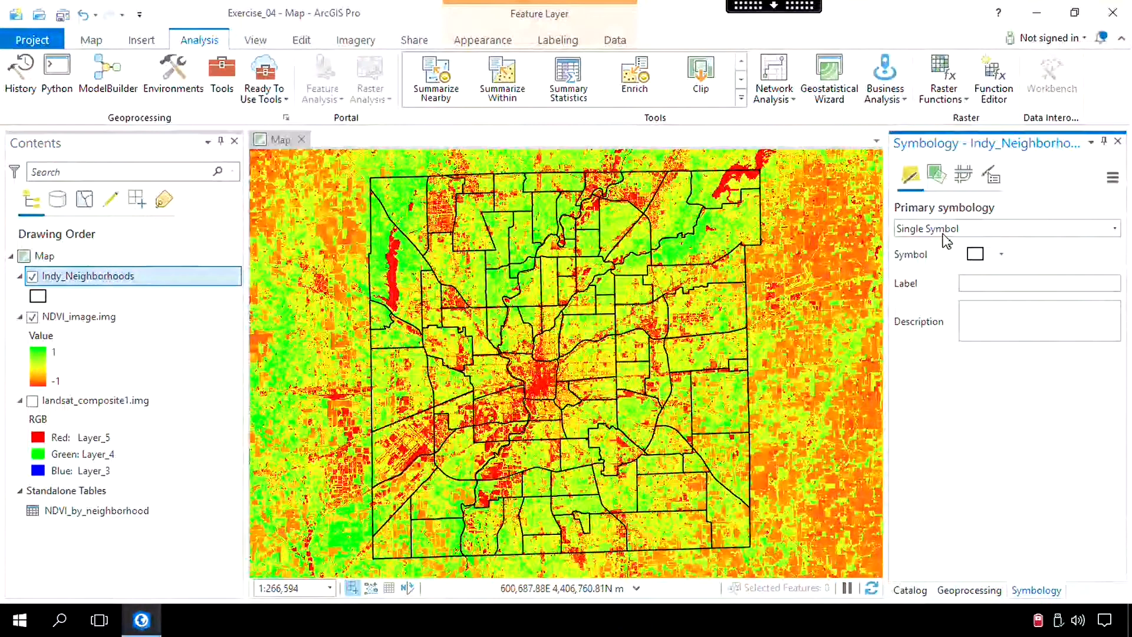
click(1018, 228)
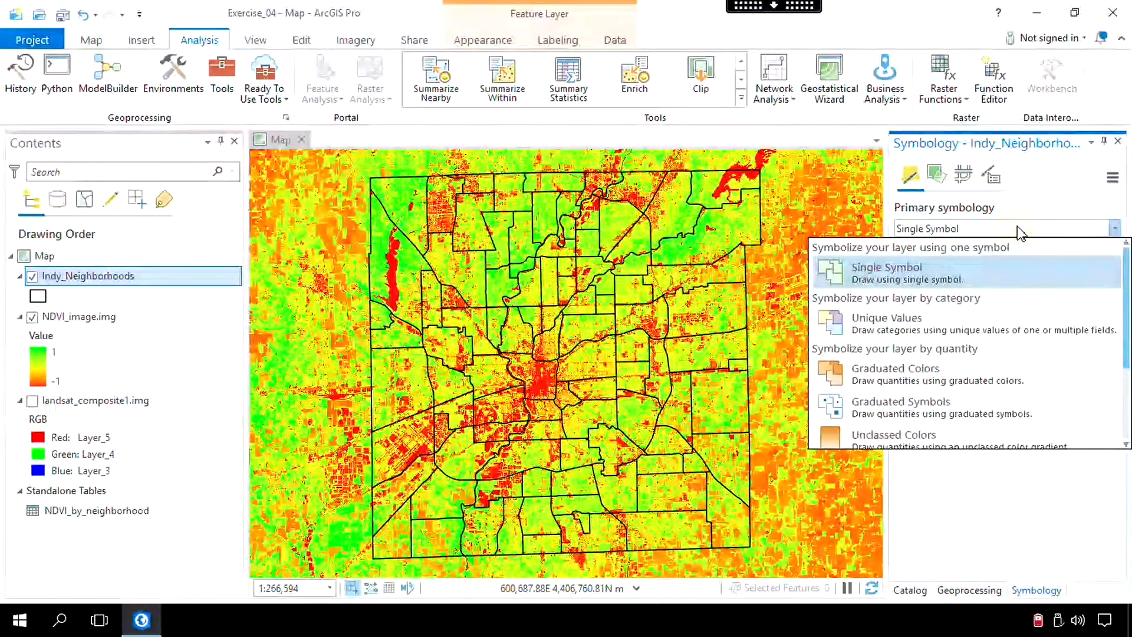
click(966, 373)
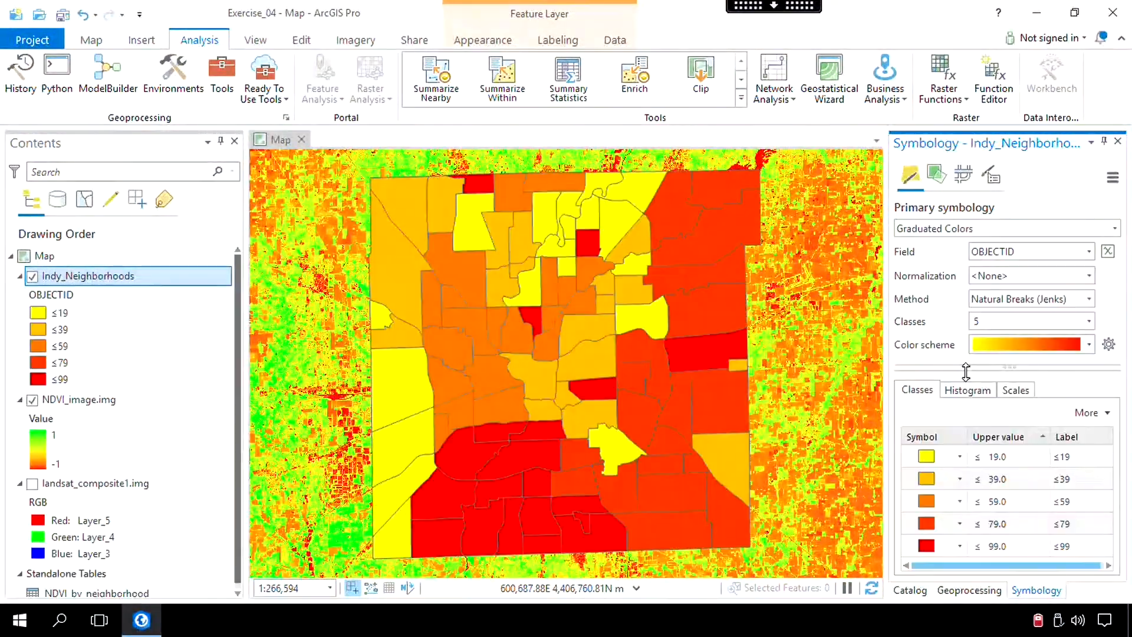
Step: Symbolize the Indy_Neighborhoods layer by the MEAN field, keeping the Natural Breaks (Jenks) method and setting 7 classes
click(1090, 252)
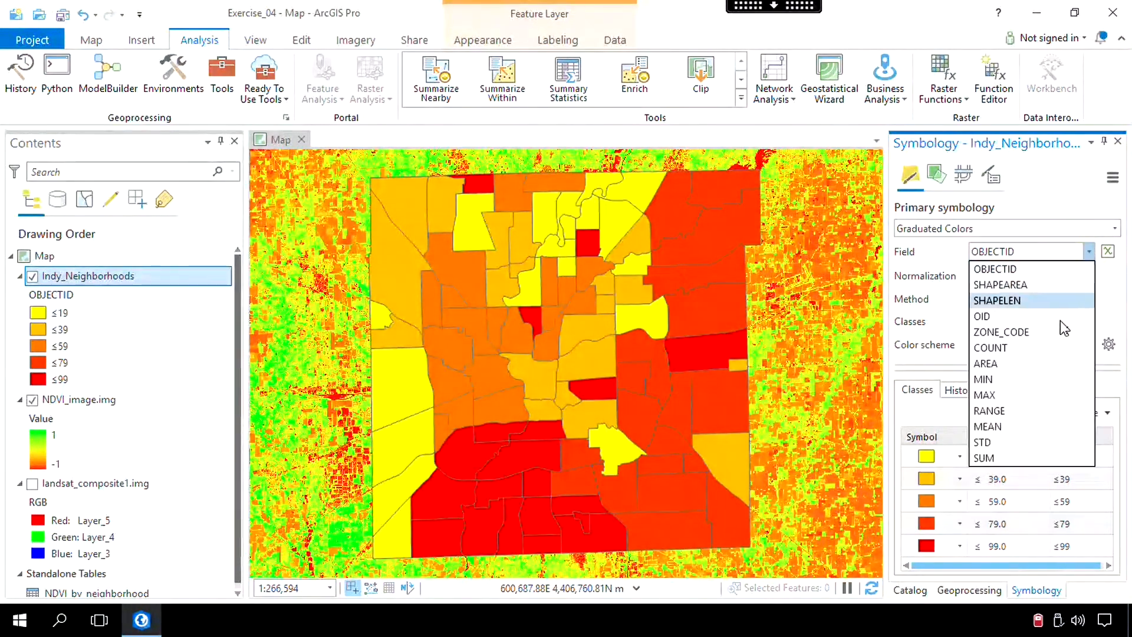
click(1039, 424)
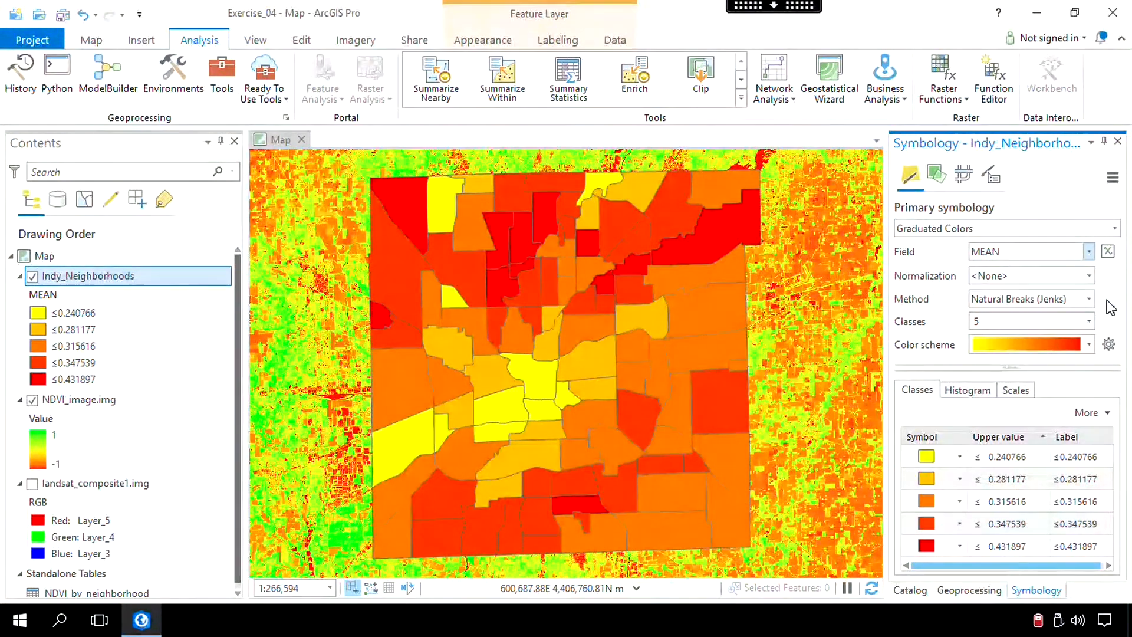
click(1088, 301)
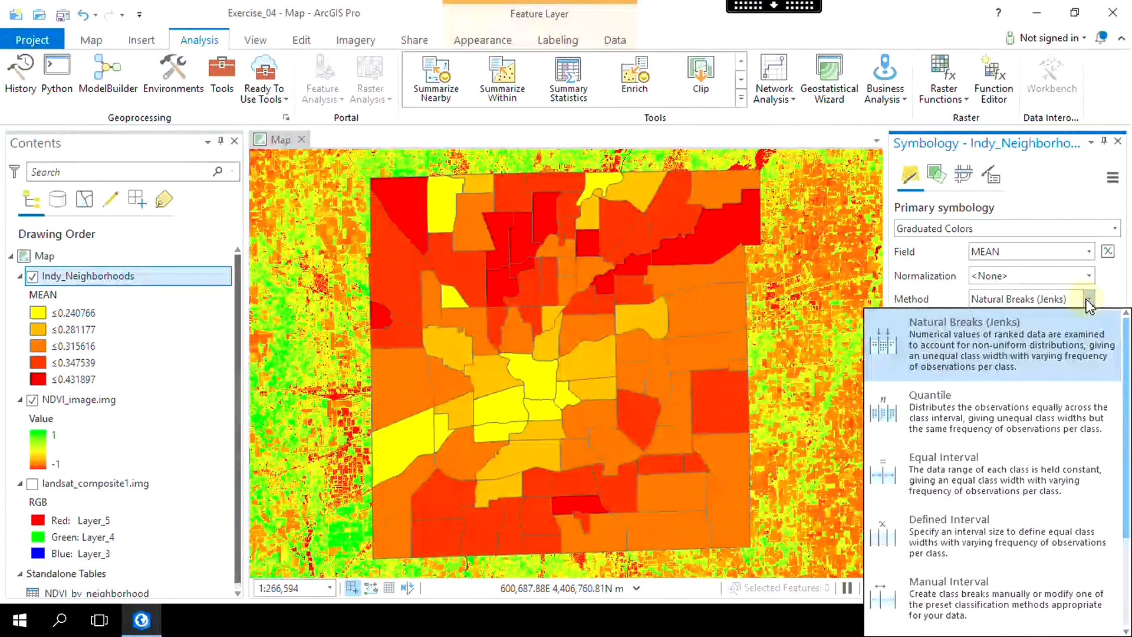
click(1119, 293)
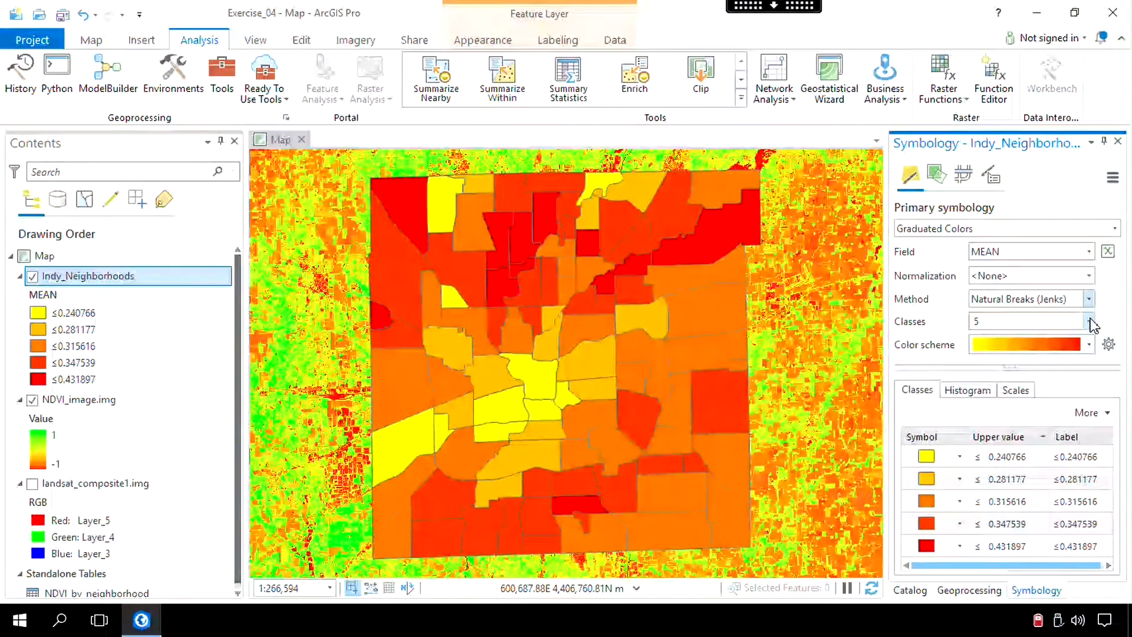
click(1091, 321)
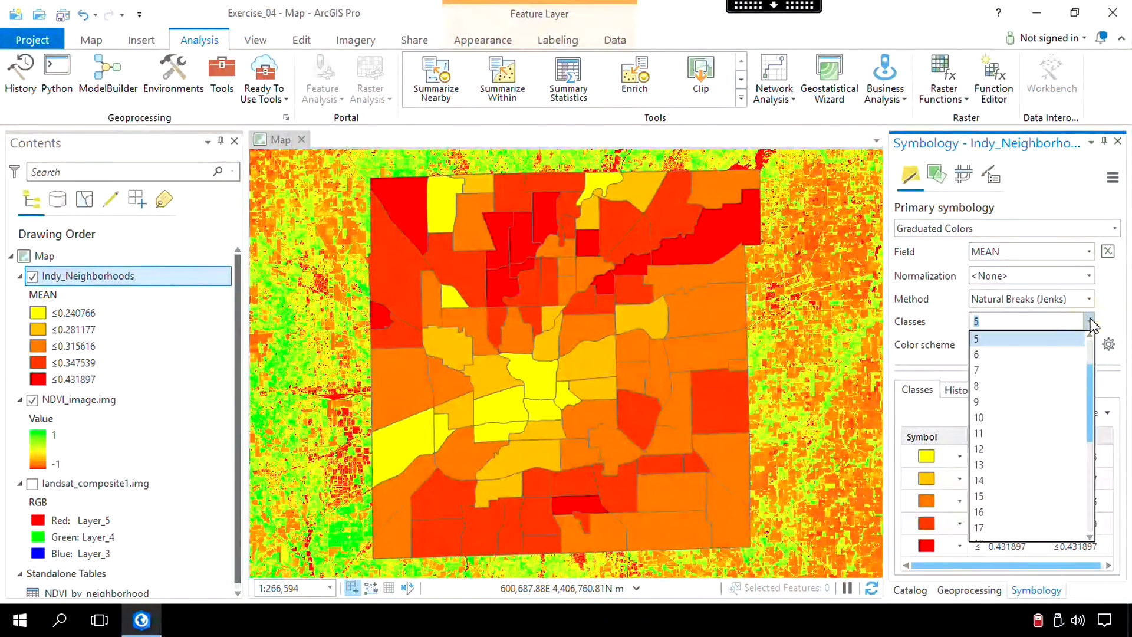
click(1049, 374)
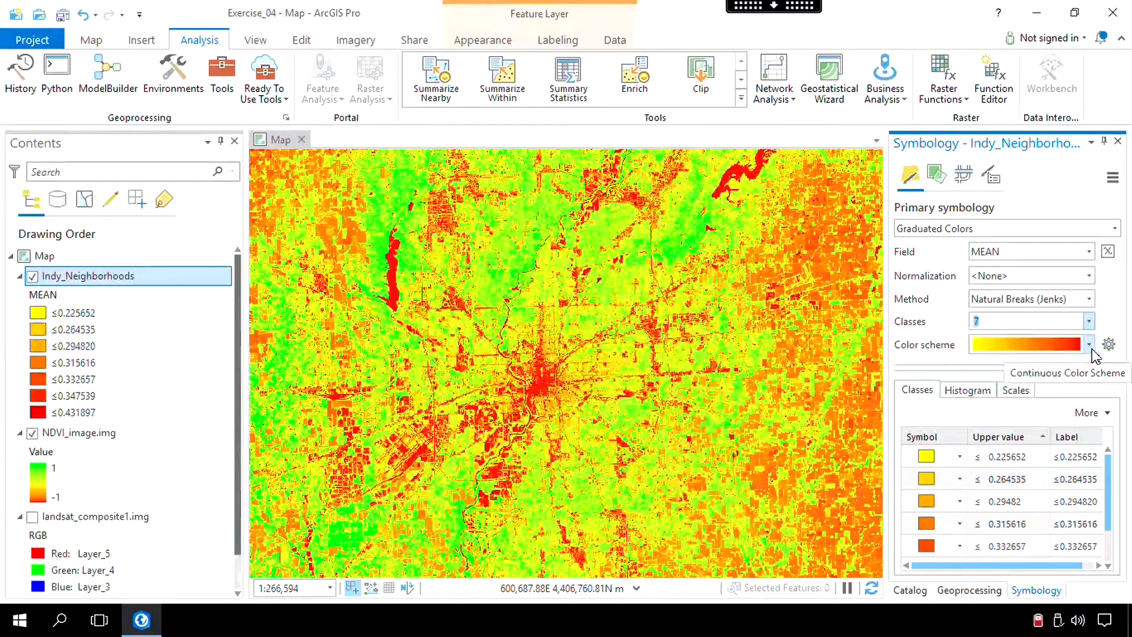
Step: Show all color schemes and apply a red-to-yellow-to-green scheme to the MEAN classes
click(1090, 348)
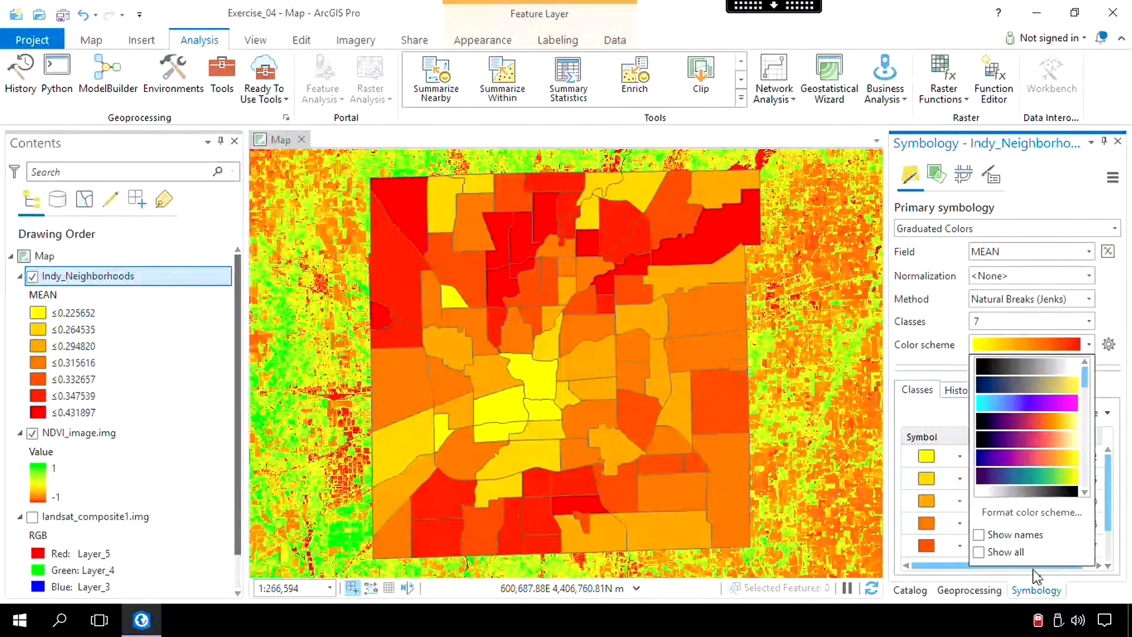
click(980, 552)
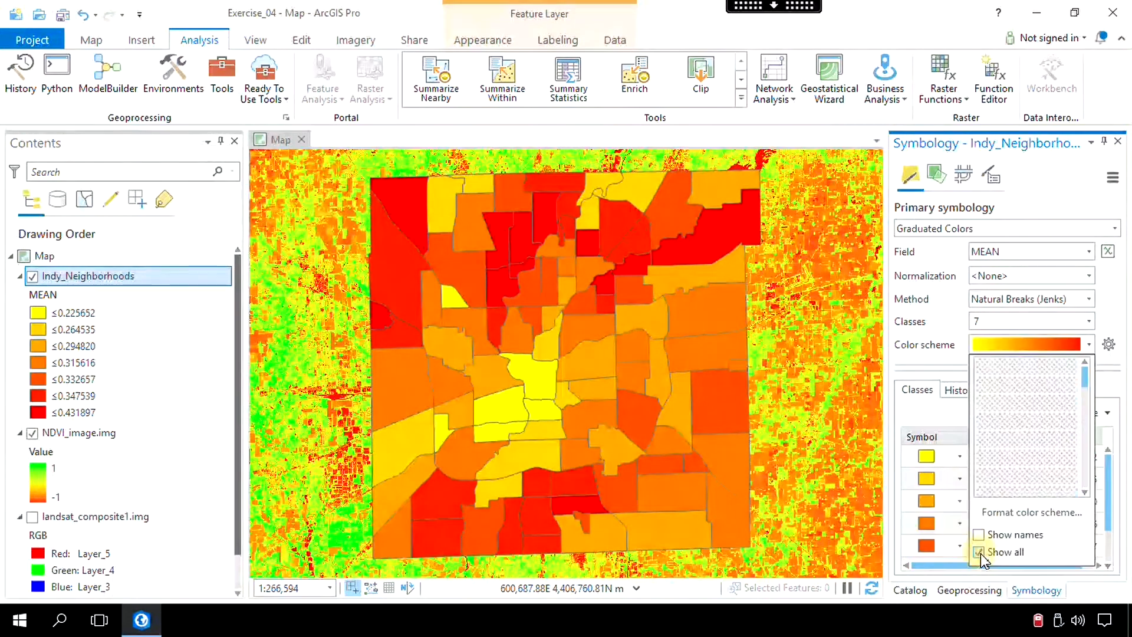
scroll(1087, 495, down, 5)
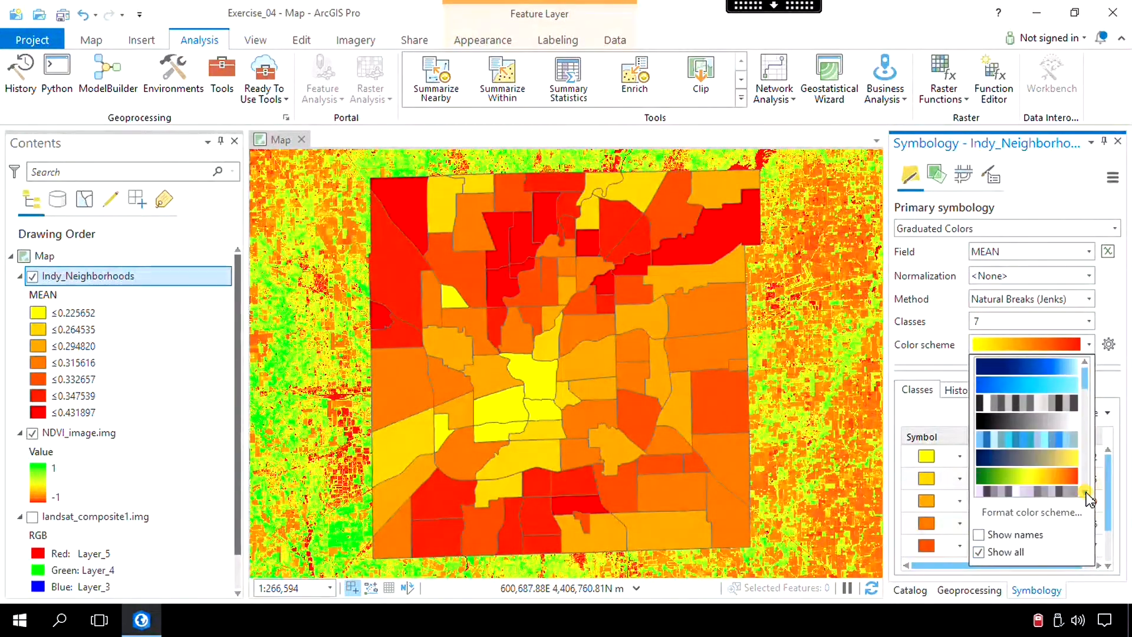
click(1082, 384)
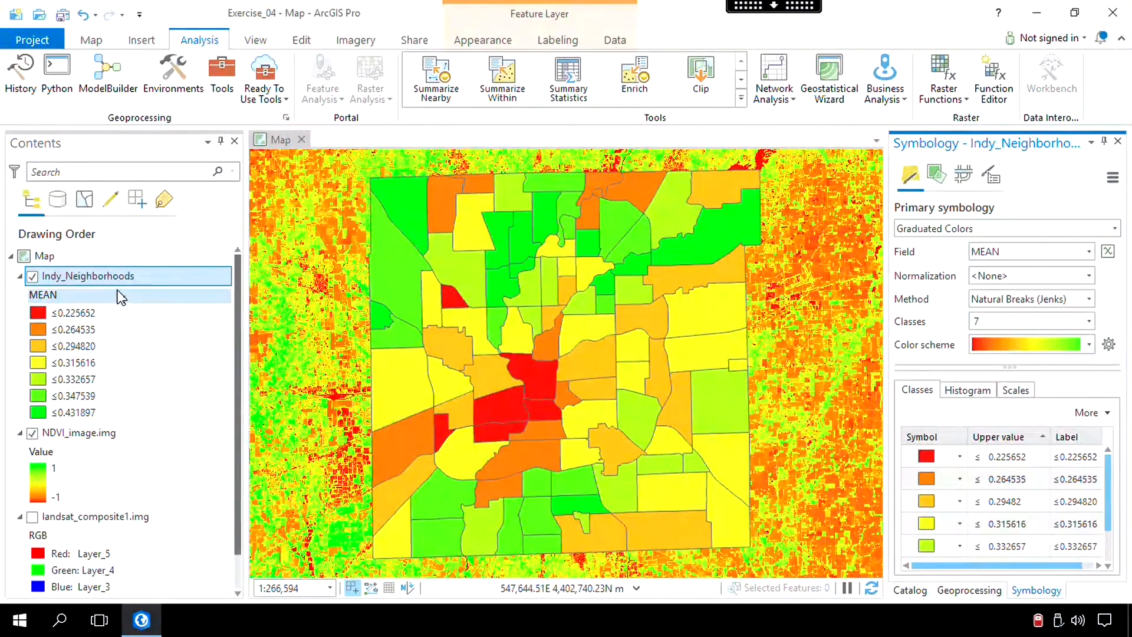
Step: Sort the Indy_Neighborhoods attribute table by MEAN in descending order and look through the ranked neighborhoods
right_click(110, 276)
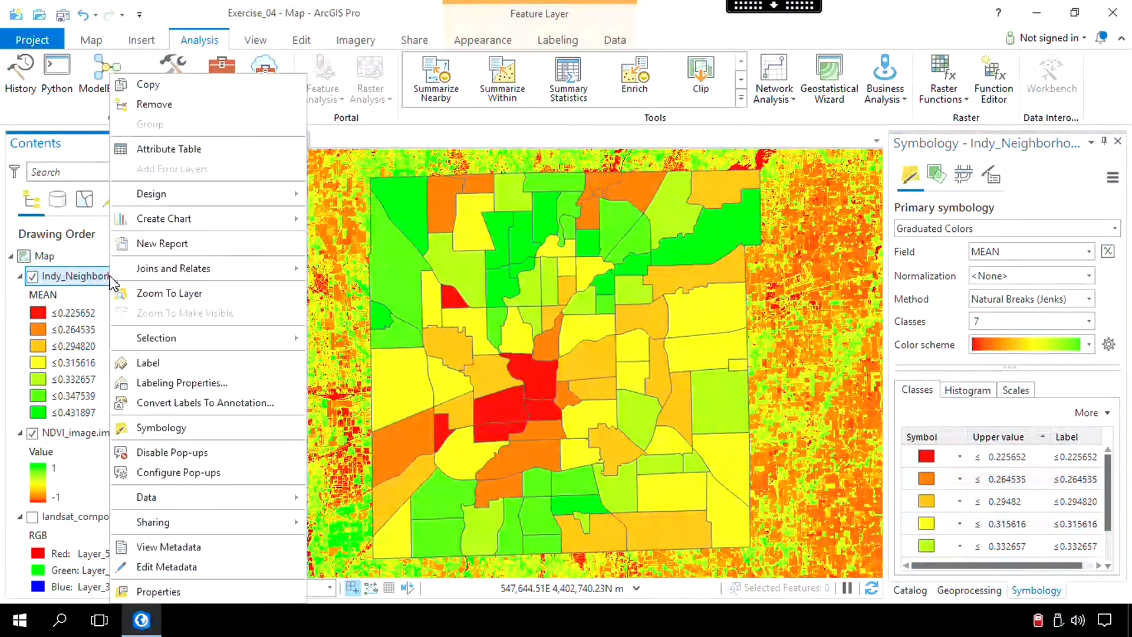
click(183, 146)
drag(445, 567, 748, 563)
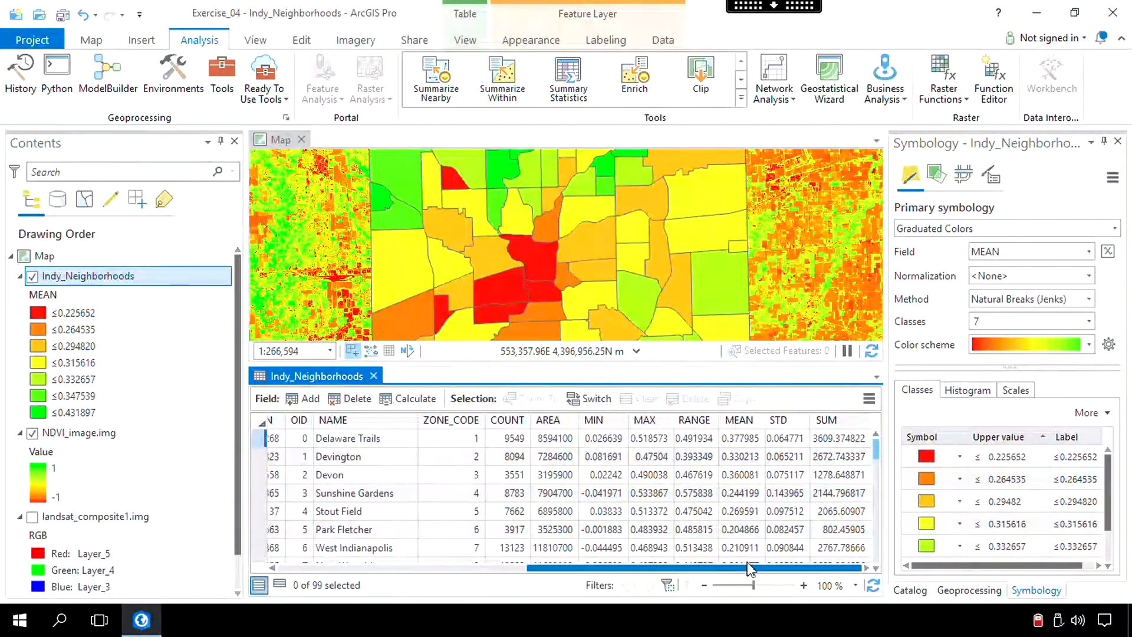
right_click(745, 423)
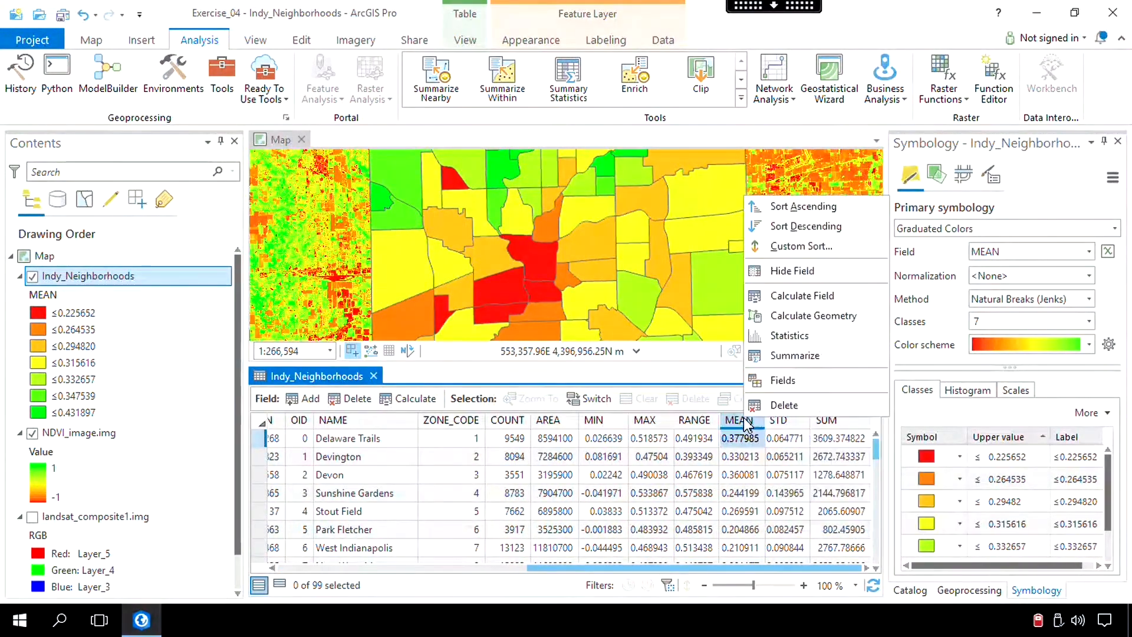
click(792, 231)
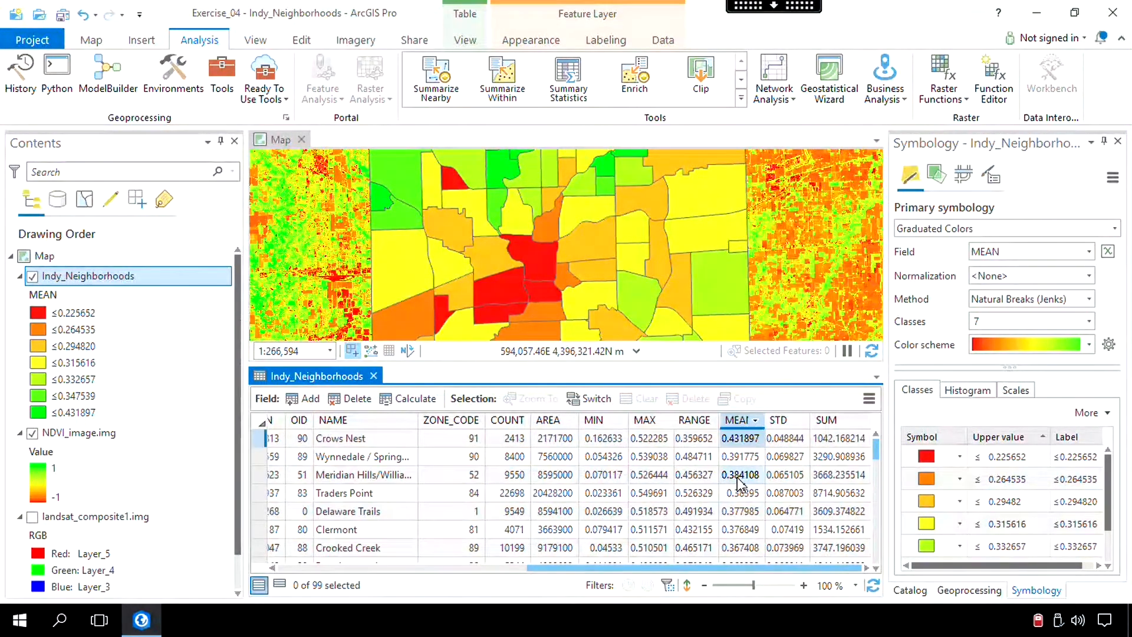
scroll(737, 483, down, 15)
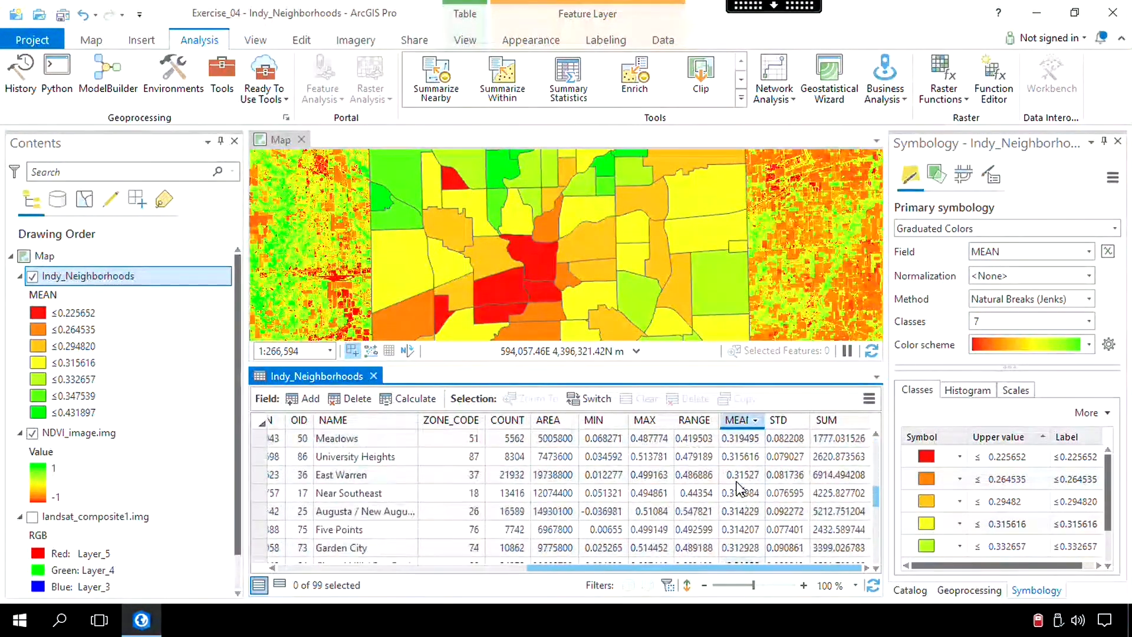
scroll(737, 487, up, 15)
scroll(737, 487, down, 1)
scroll(737, 488, up, 1)
Step: Select the ten neighborhoods with the highest MEAN values in the attribute table and close the table
click(263, 439)
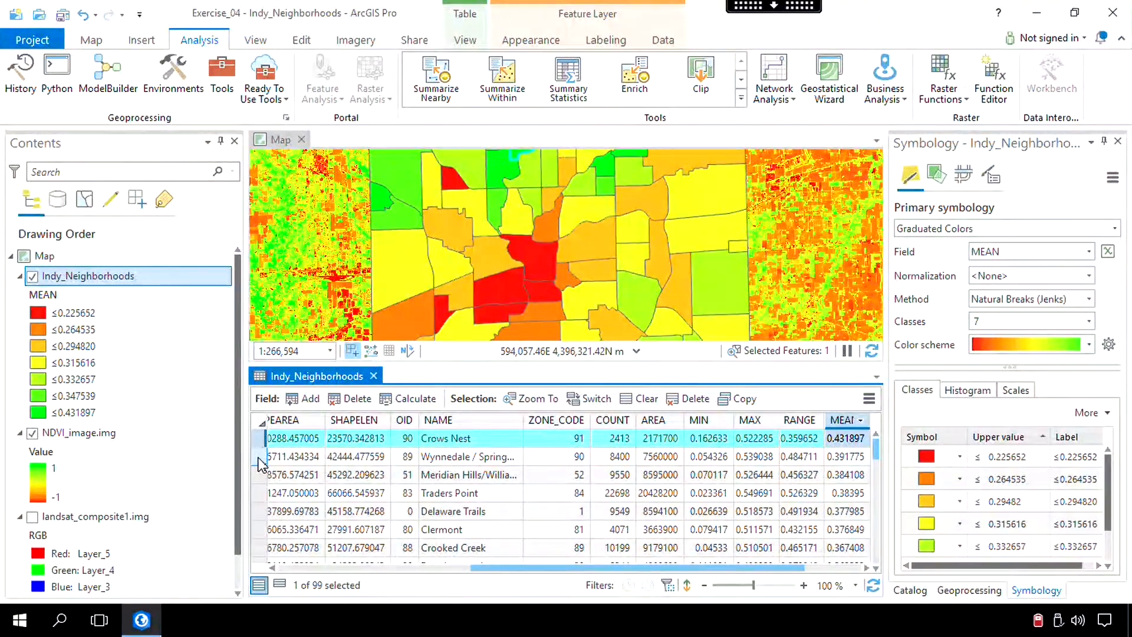
drag(260, 465, 309, 597)
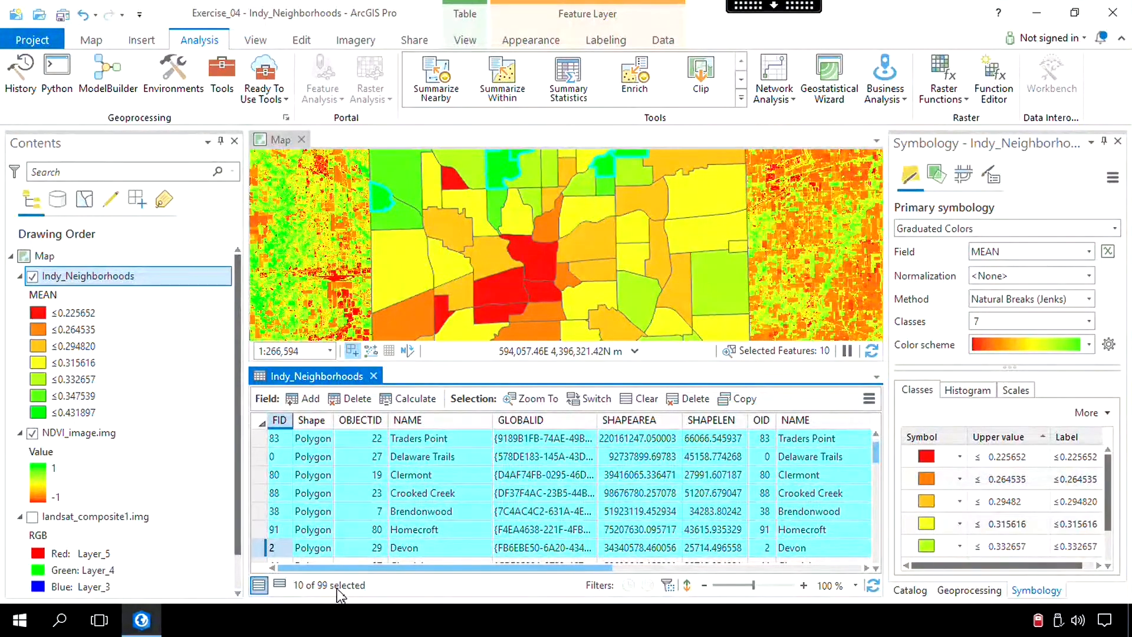
click(374, 376)
Step: Turn off the NDVI_image.img layer and set the basemap to World Imagery behind the neighborhoods
right_click(125, 280)
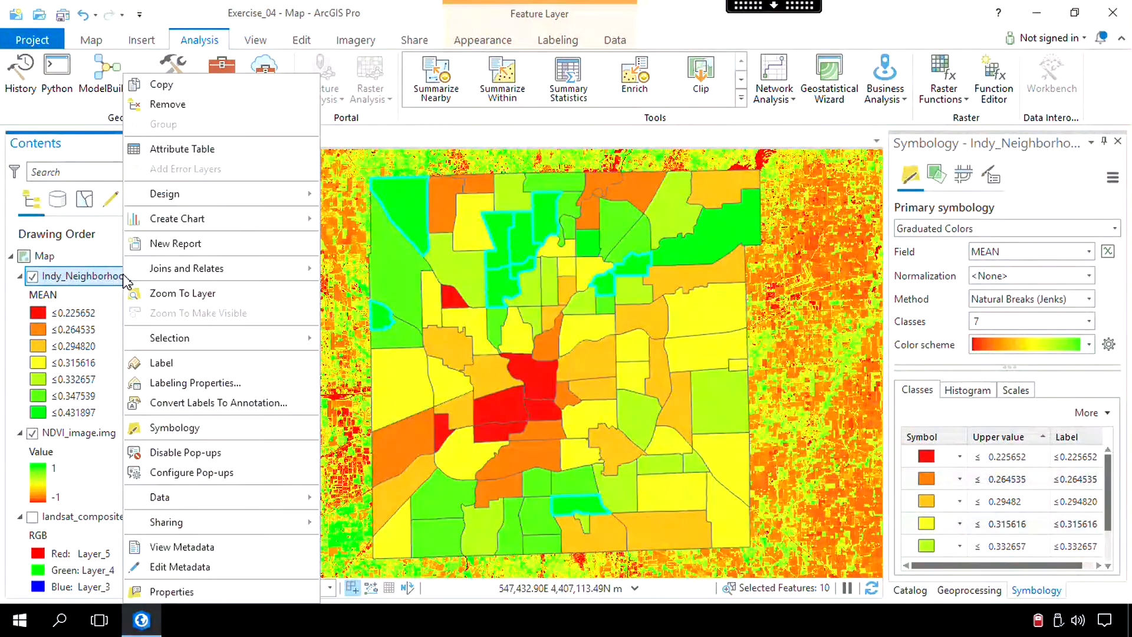
click(169, 293)
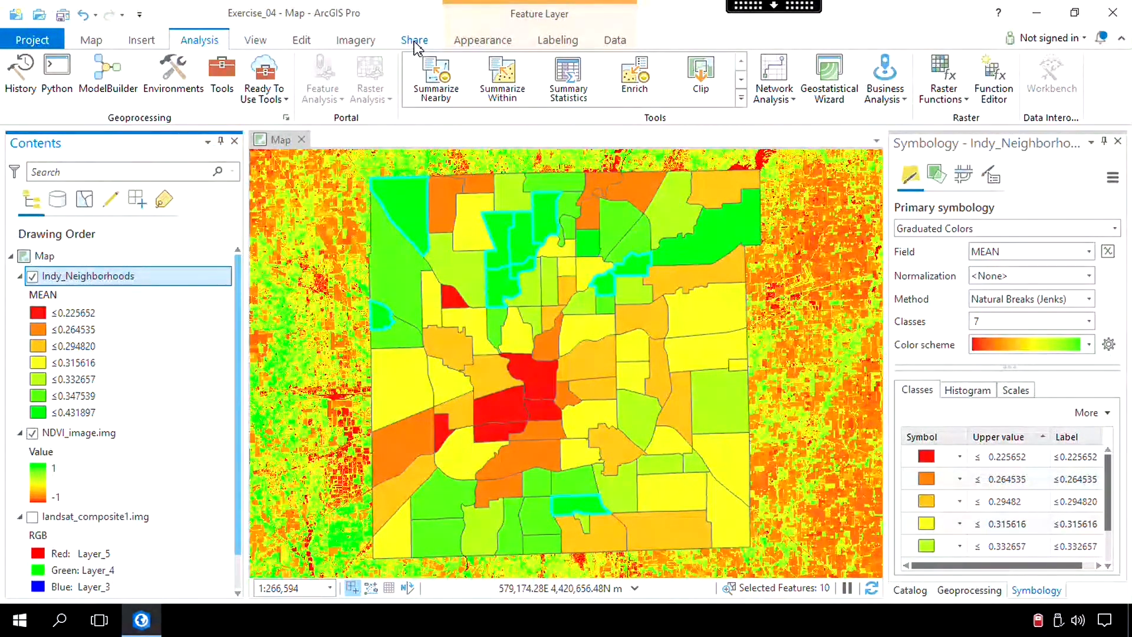
click(33, 434)
click(92, 40)
click(298, 77)
click(331, 160)
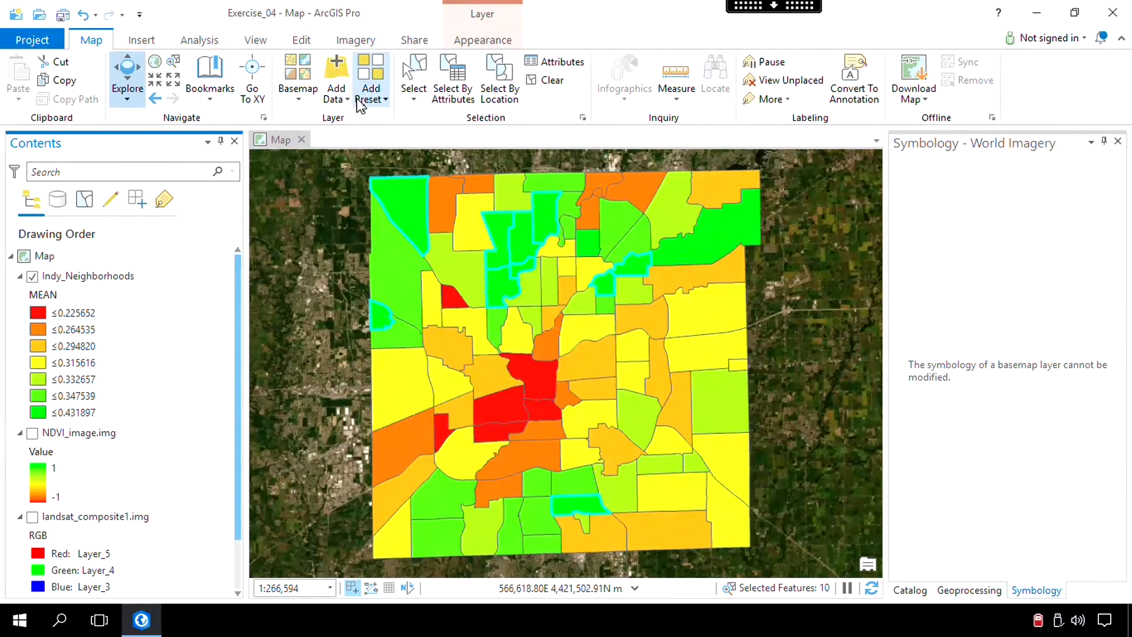
Step: Export the map as a PDF into the Exercise_04 folder on the Desktop with the file name Exercise_04_lastname
click(415, 42)
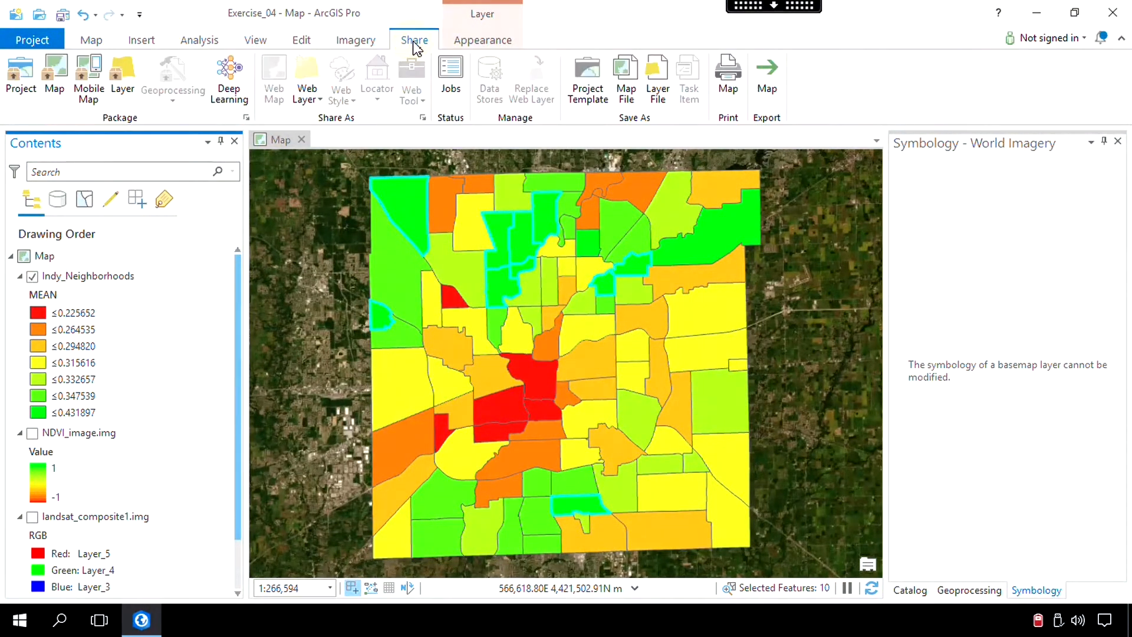
click(769, 83)
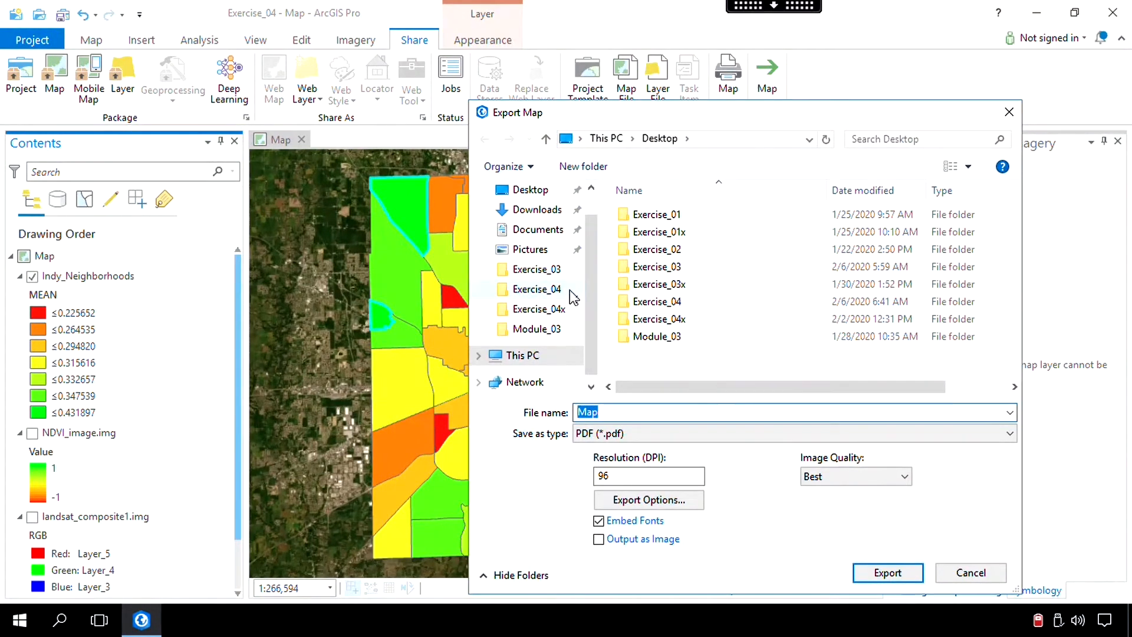
double_click(650, 302)
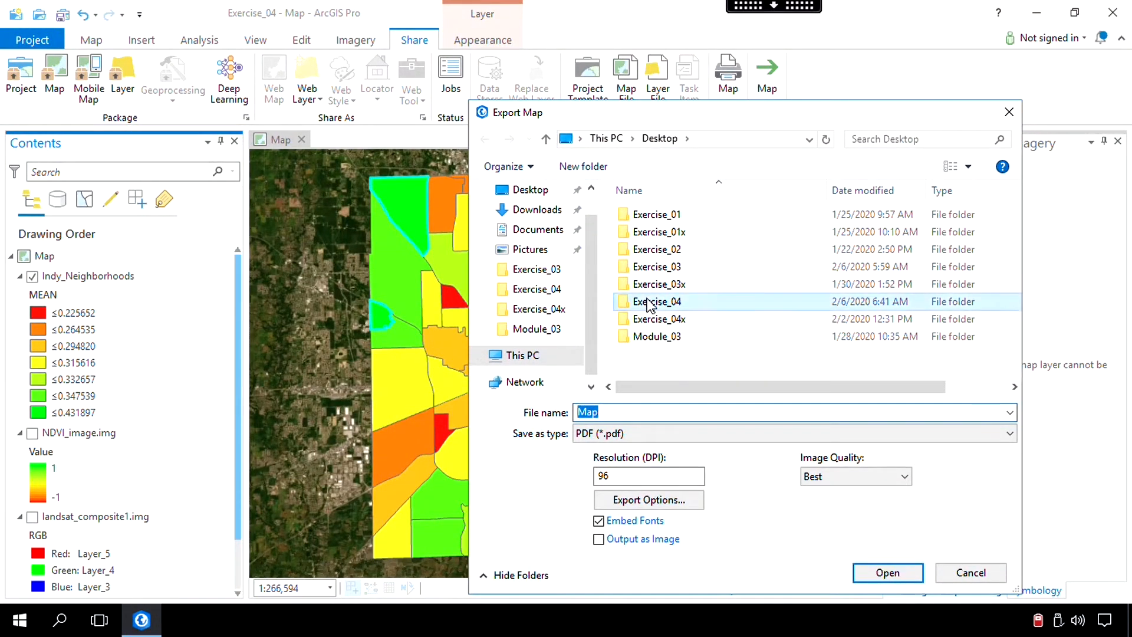
text(Ex)
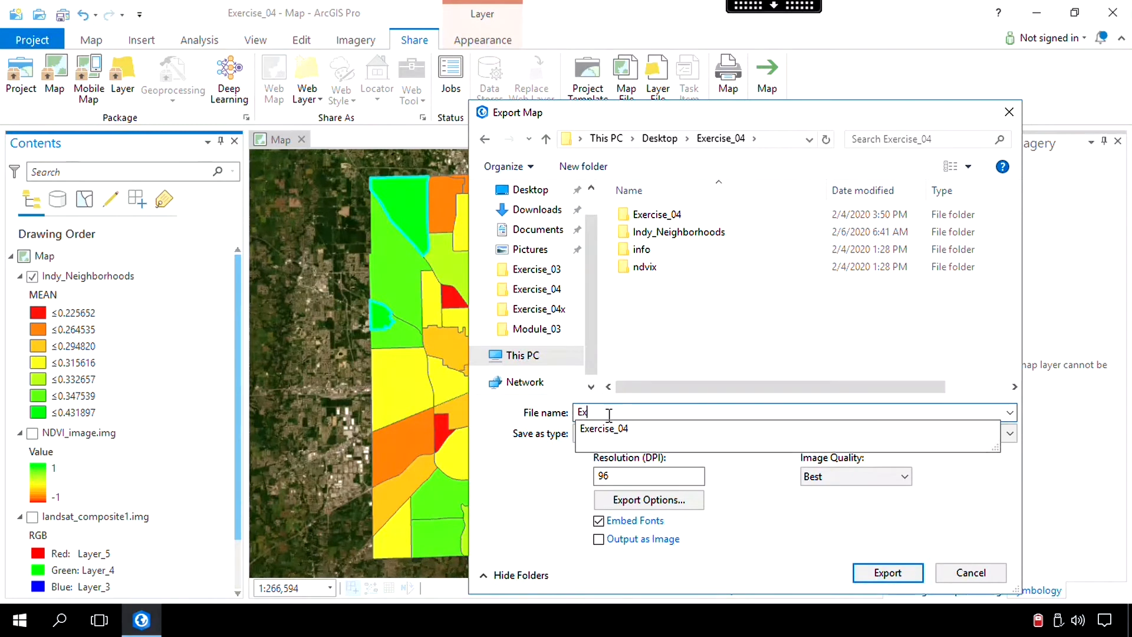
text(ercise_04_lastname)
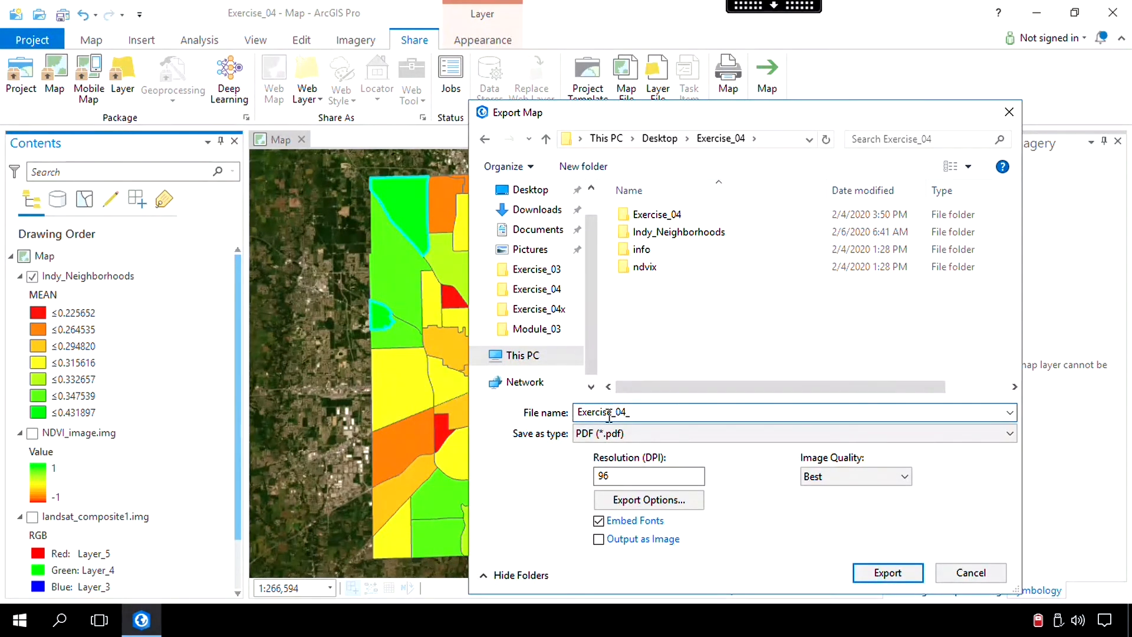